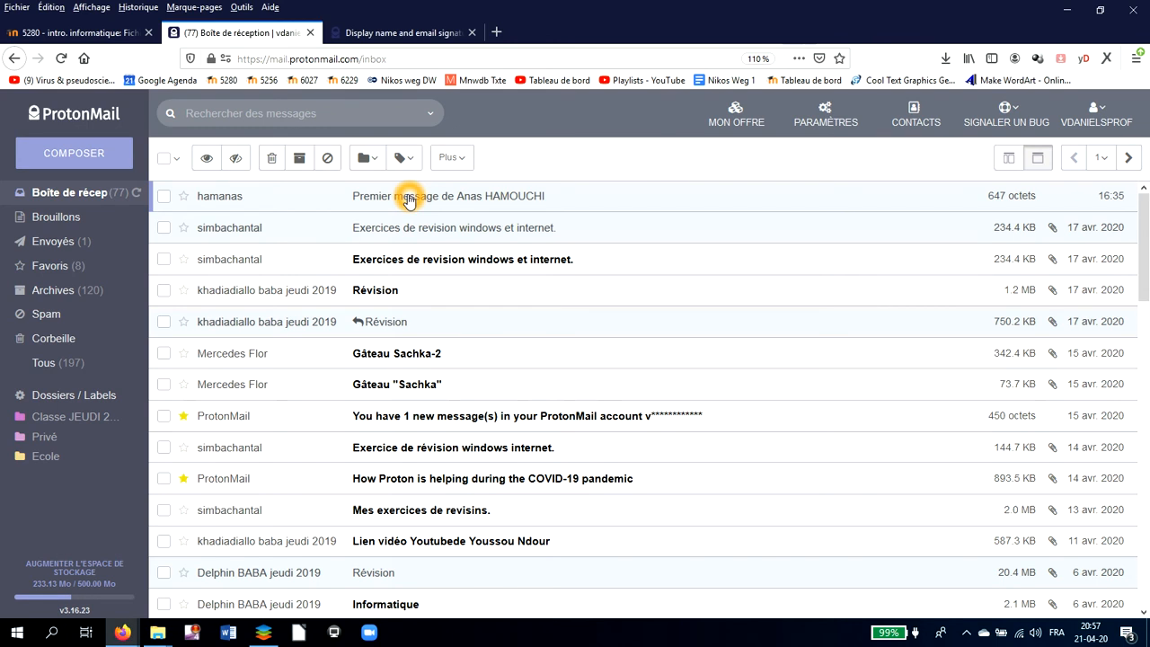
- Open the newest message at the top of the Boîte de réception list
left_click(409, 199)
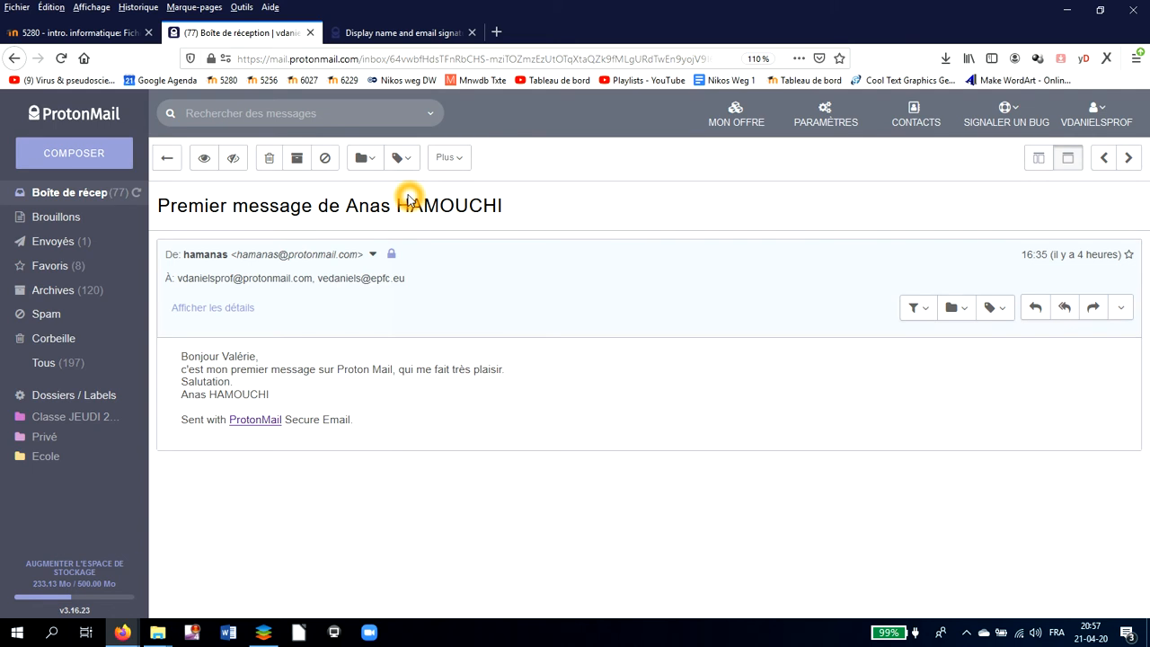
- Expand the message and choose Ajouter aux contacts from the sender's actions menu
left_click(346, 260)
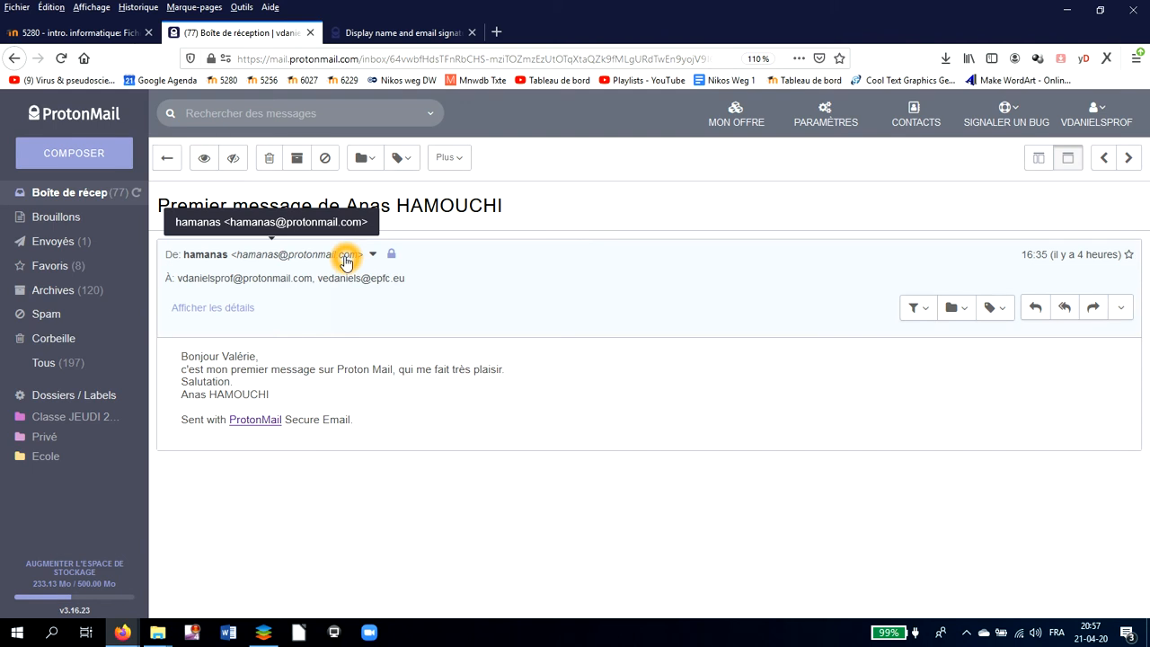
left_click(256, 346)
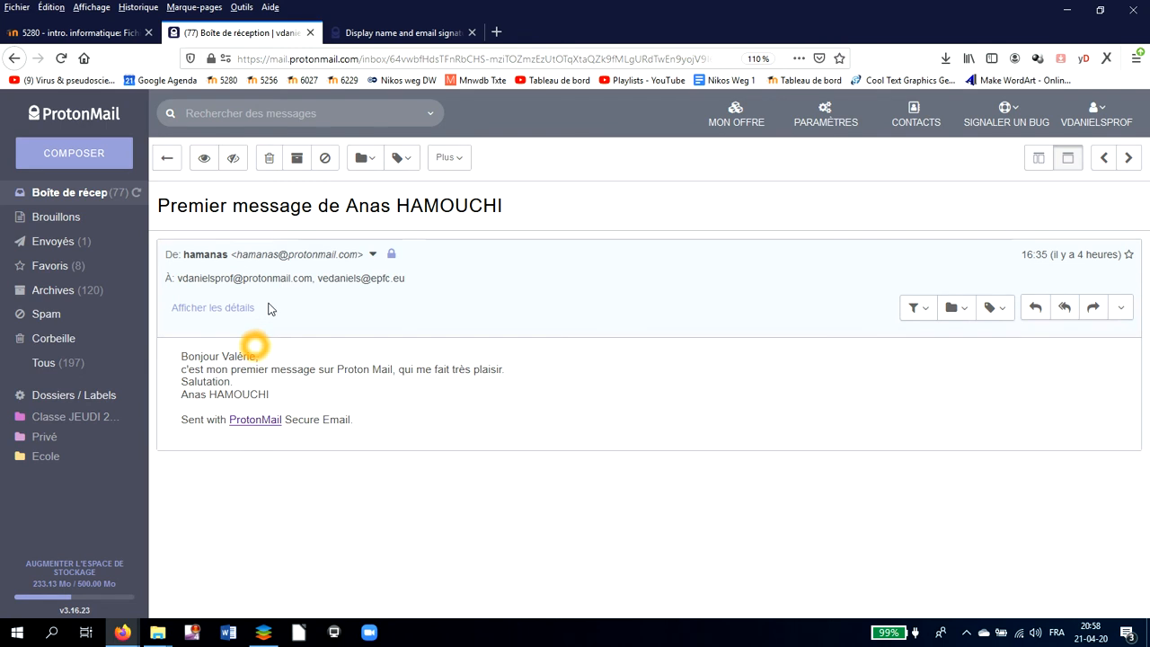
left_click(314, 260)
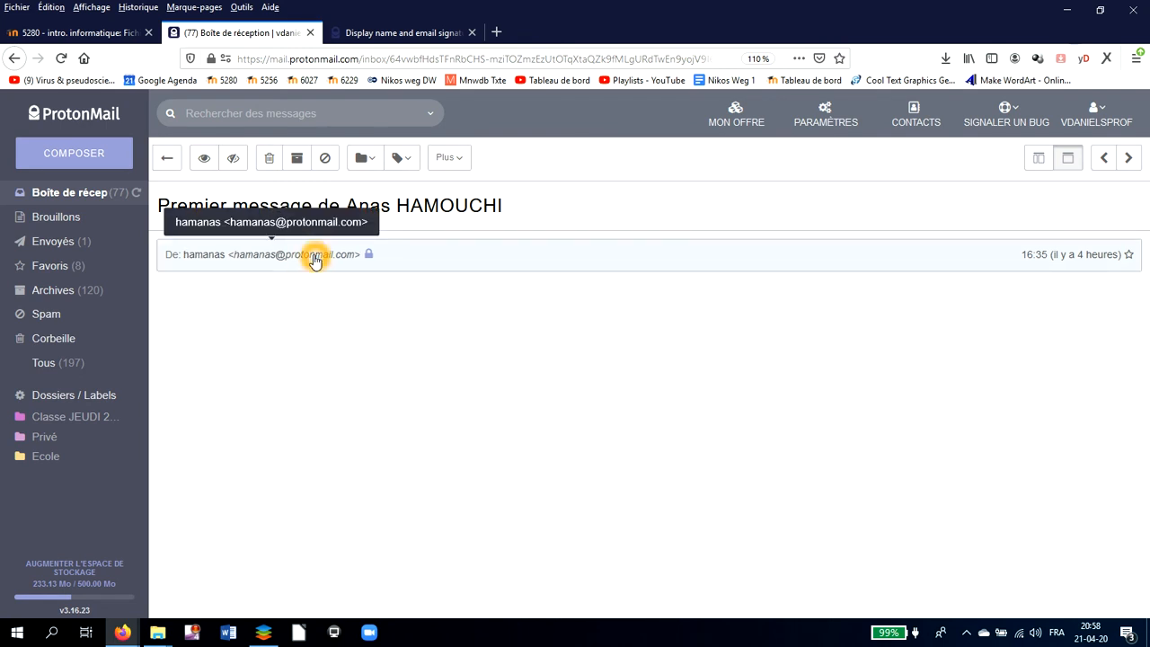
left_click(353, 260)
left_click(350, 261)
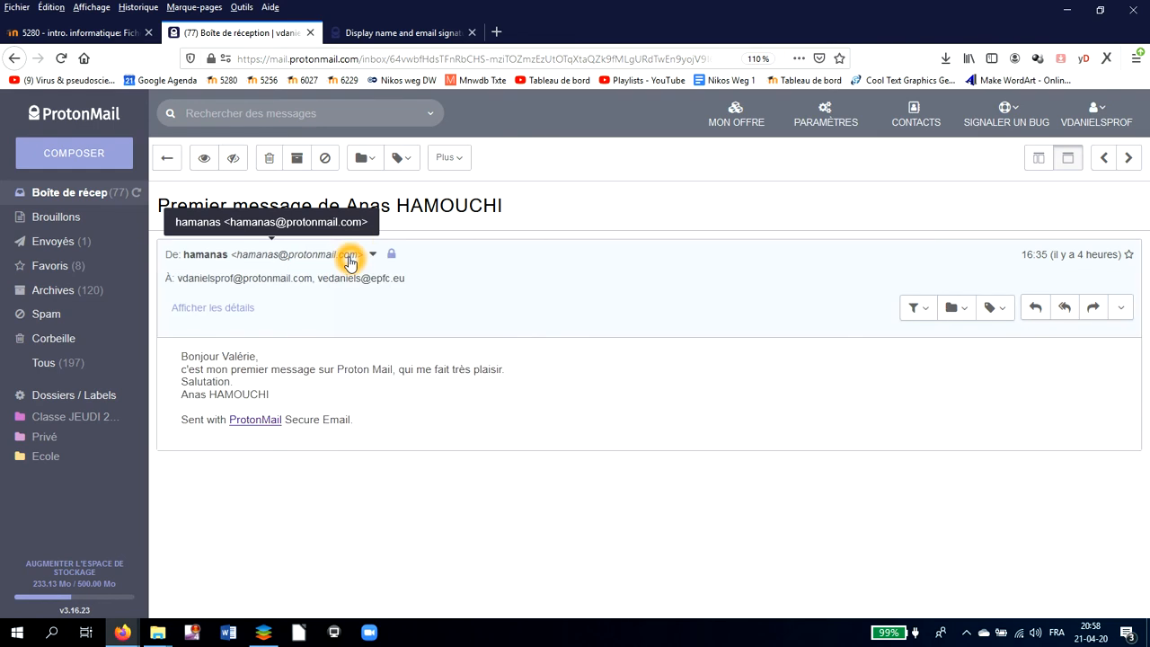
left_click(372, 256)
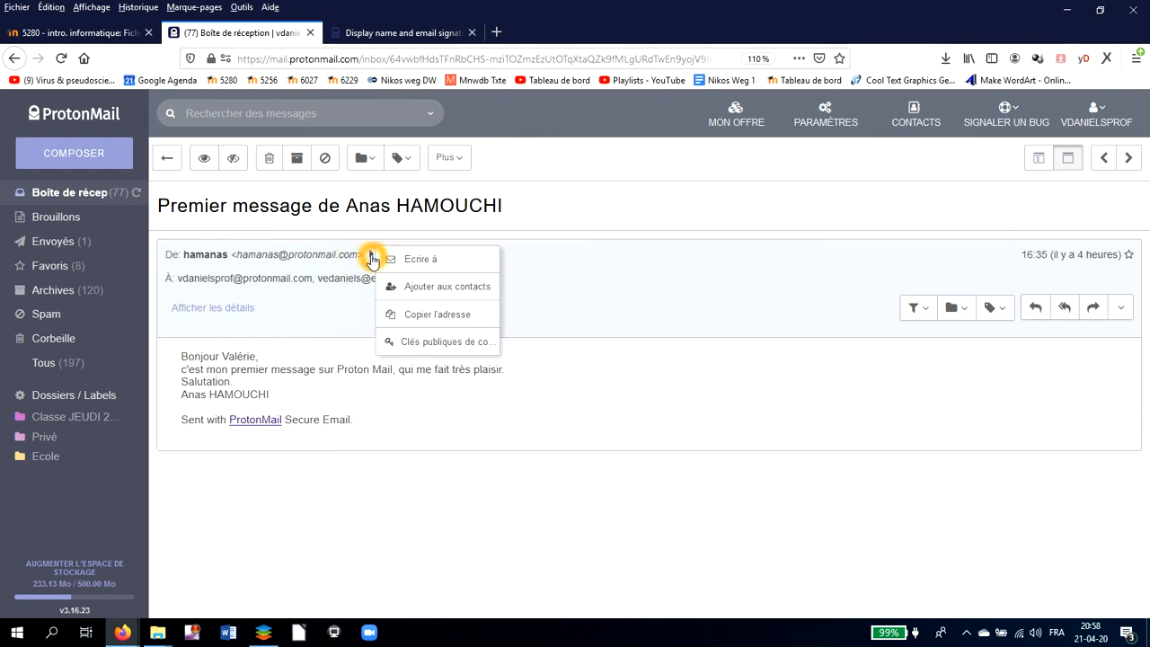
left_click(373, 259)
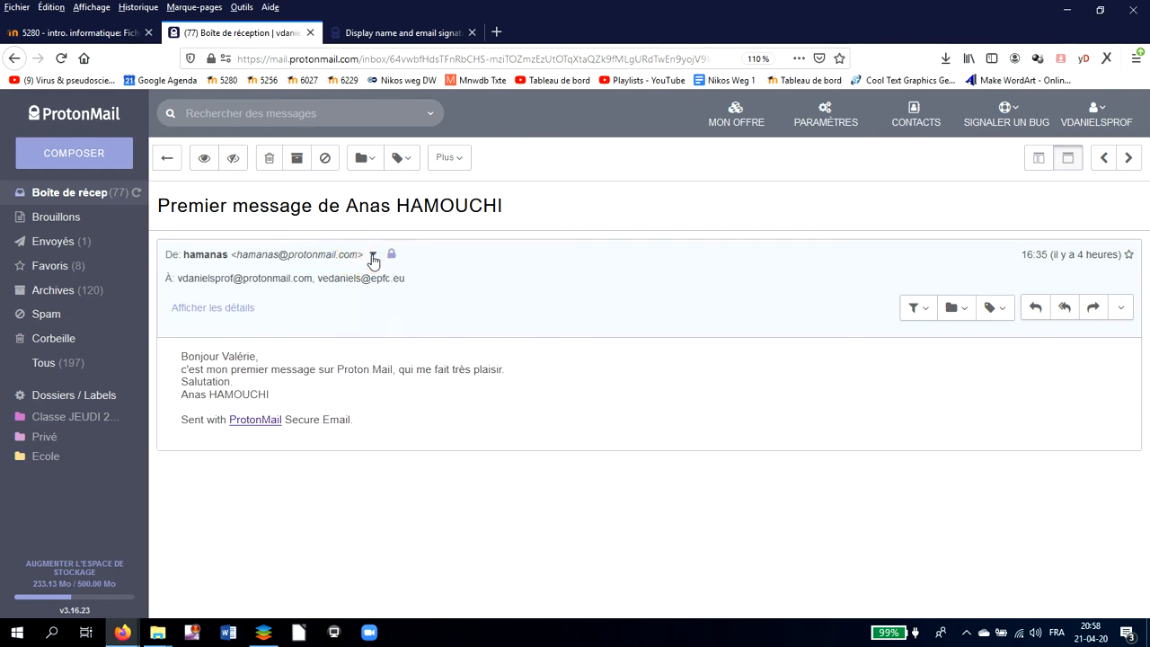
left_click(375, 257)
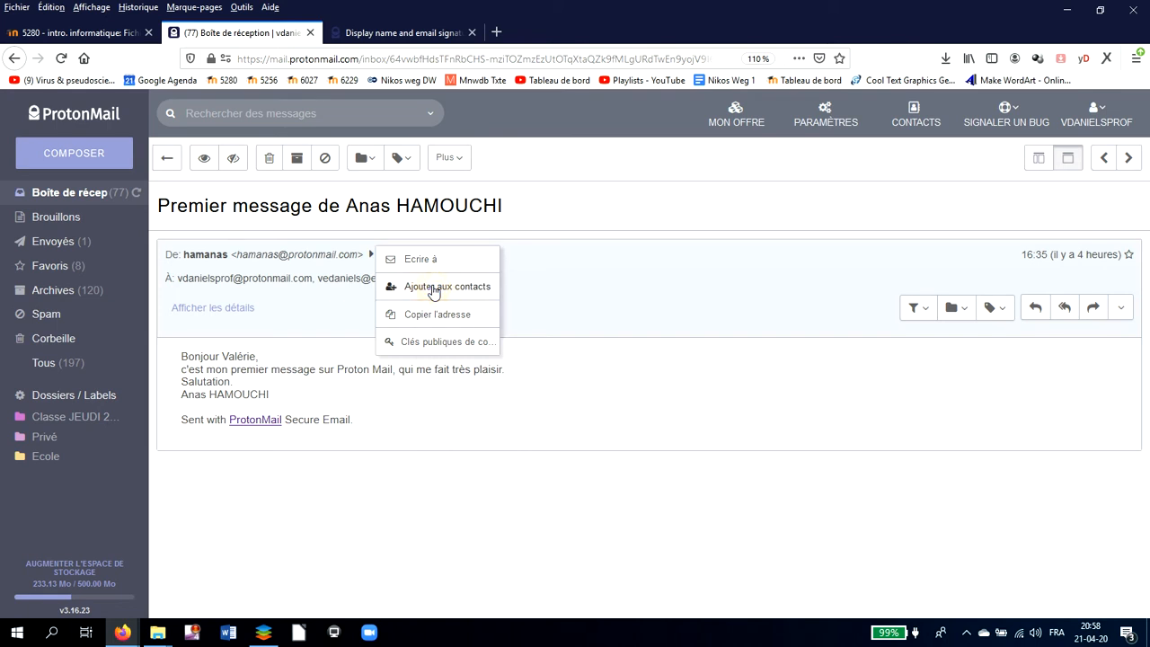
left_click(432, 288)
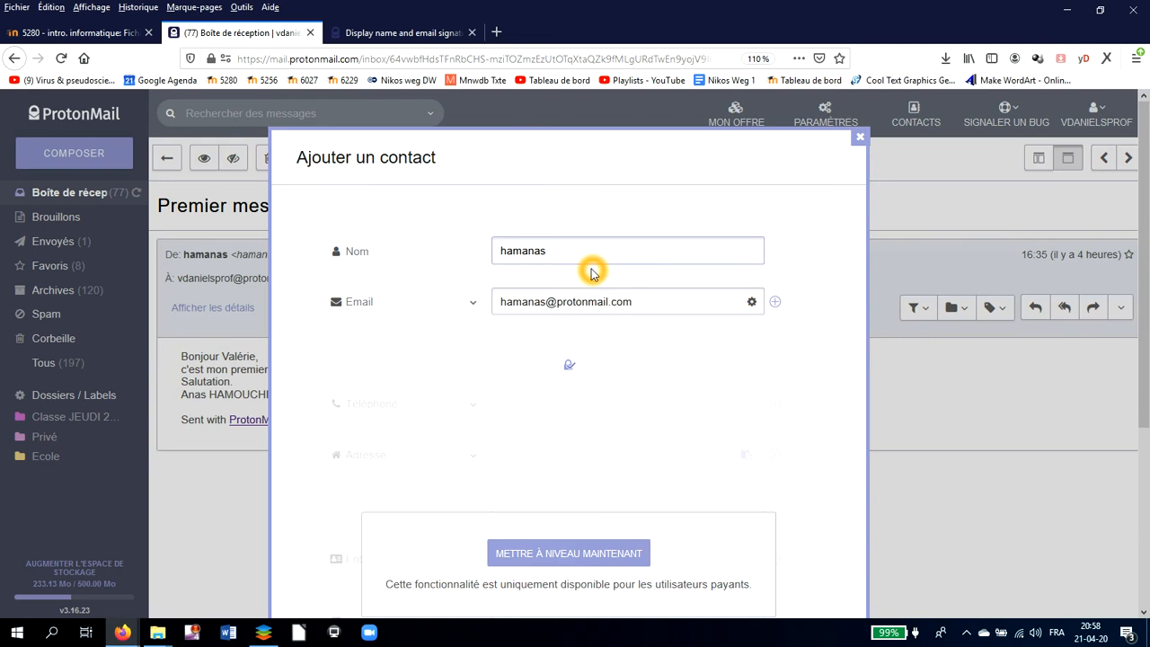
- Rename the contact to the sender's full name followed by 2020 and save it
key("BackSpace")
key("BackSpace")
key("BackSpace")
key("BackSpace")
key("BackSpace")
key("BackSpace")
key("BackSpace")
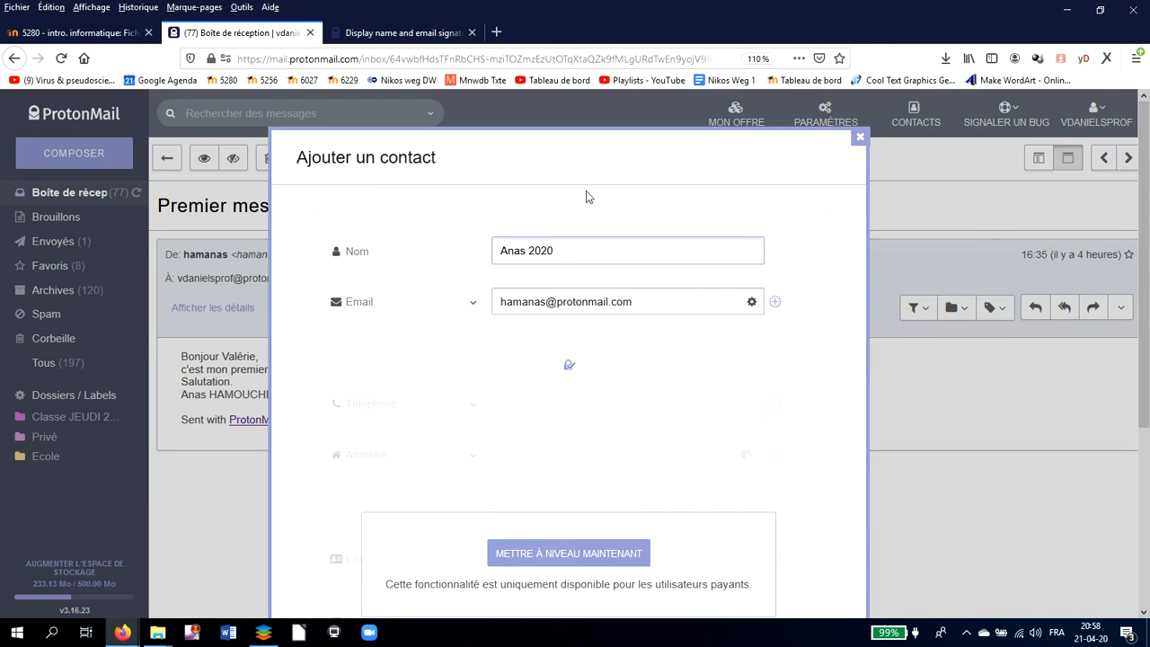
left_click(528, 254)
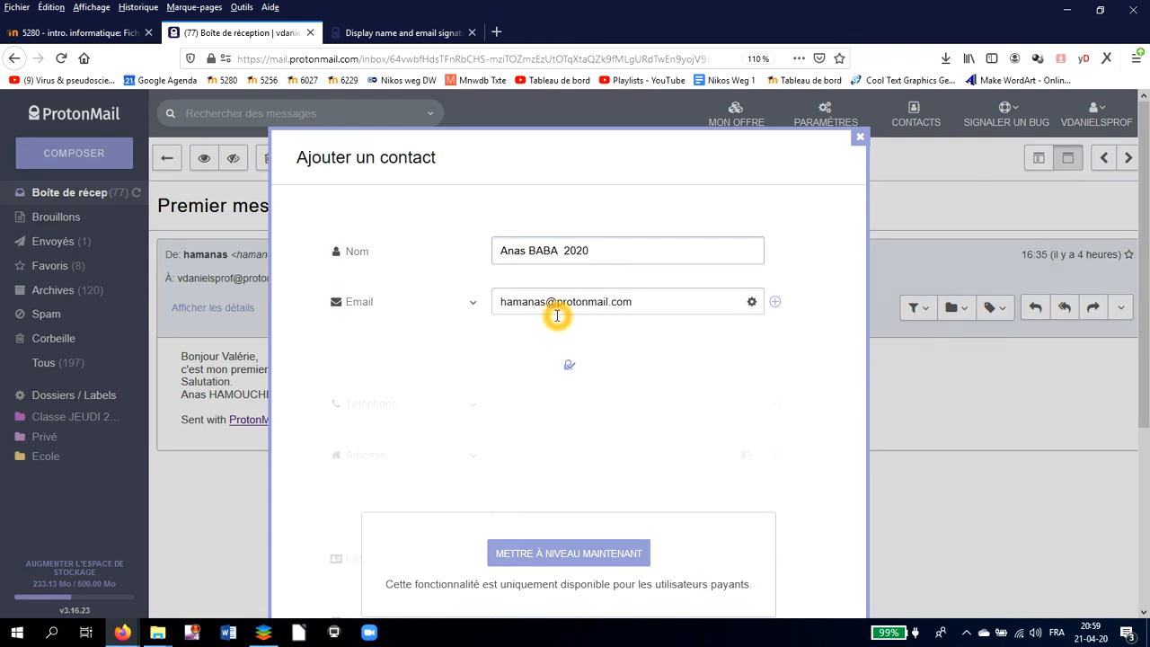
scroll(727, 331, "down", 3)
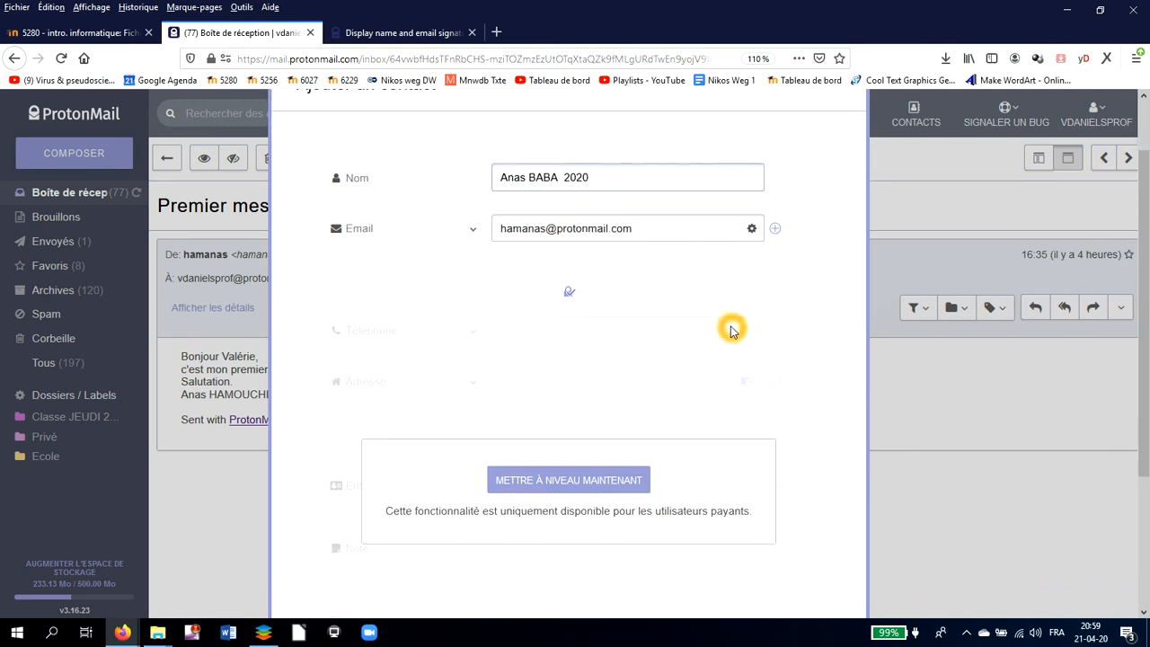
scroll(730, 330, "down", 3)
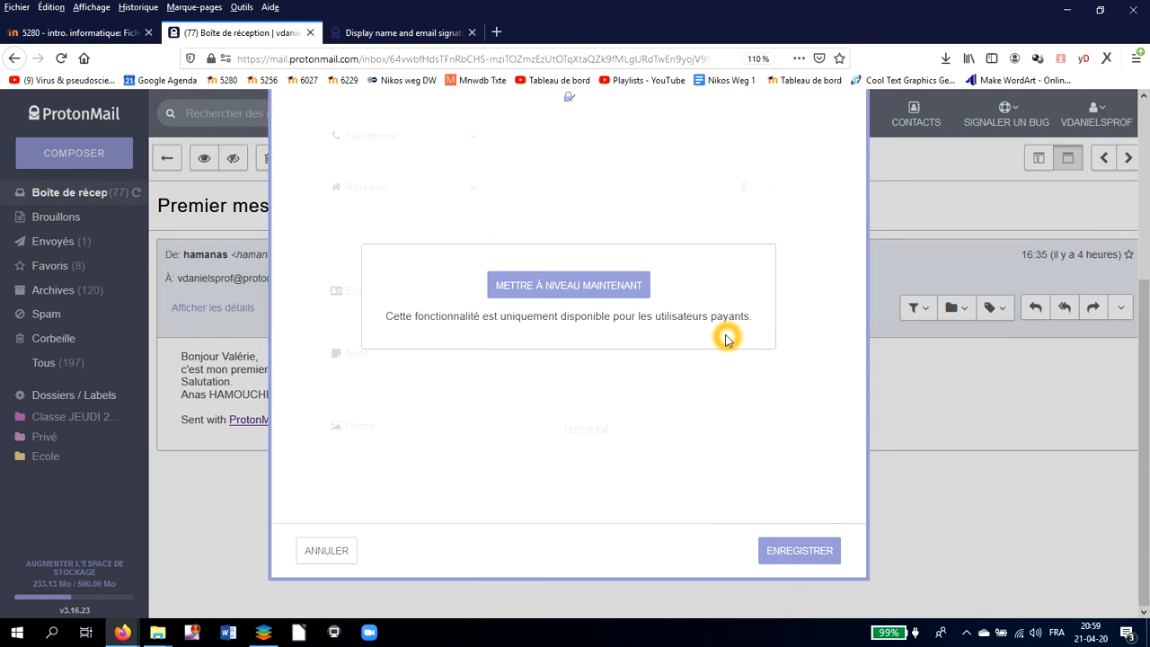
scroll(727, 339, "up", 3)
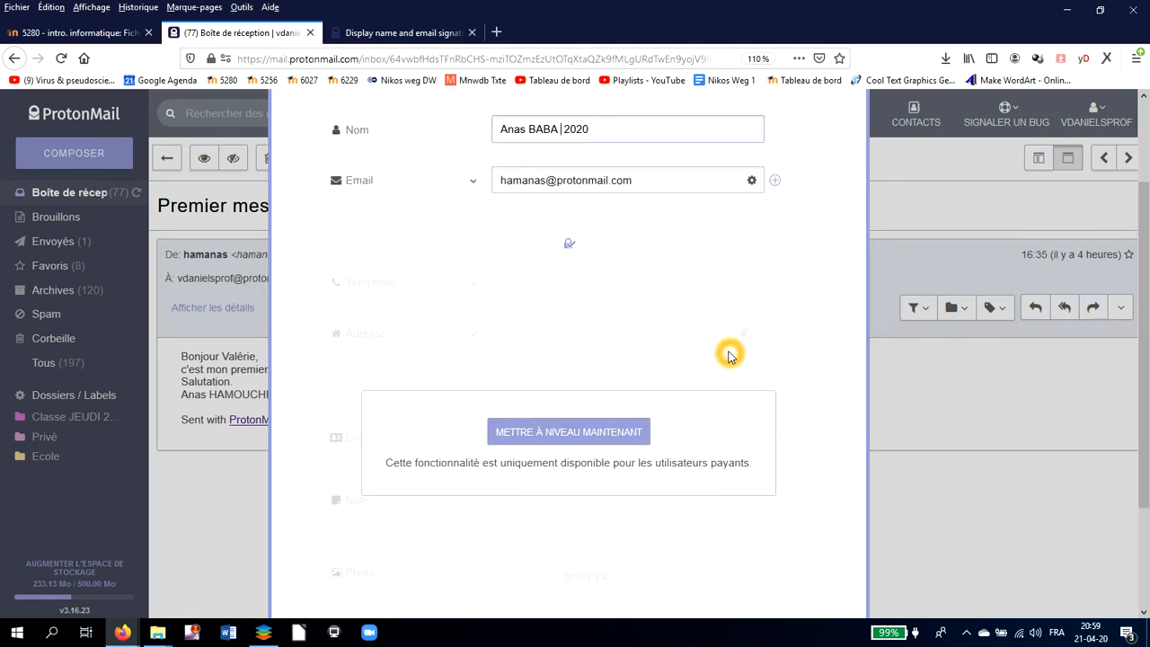
scroll(746, 390, "down", 3)
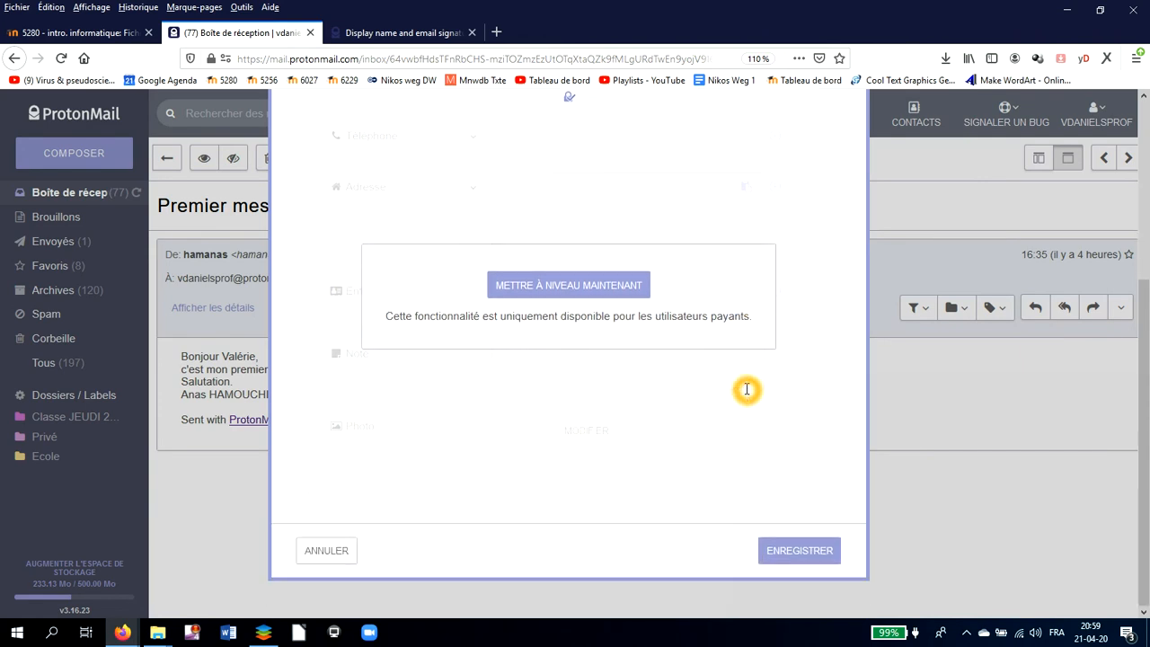
left_click(795, 553)
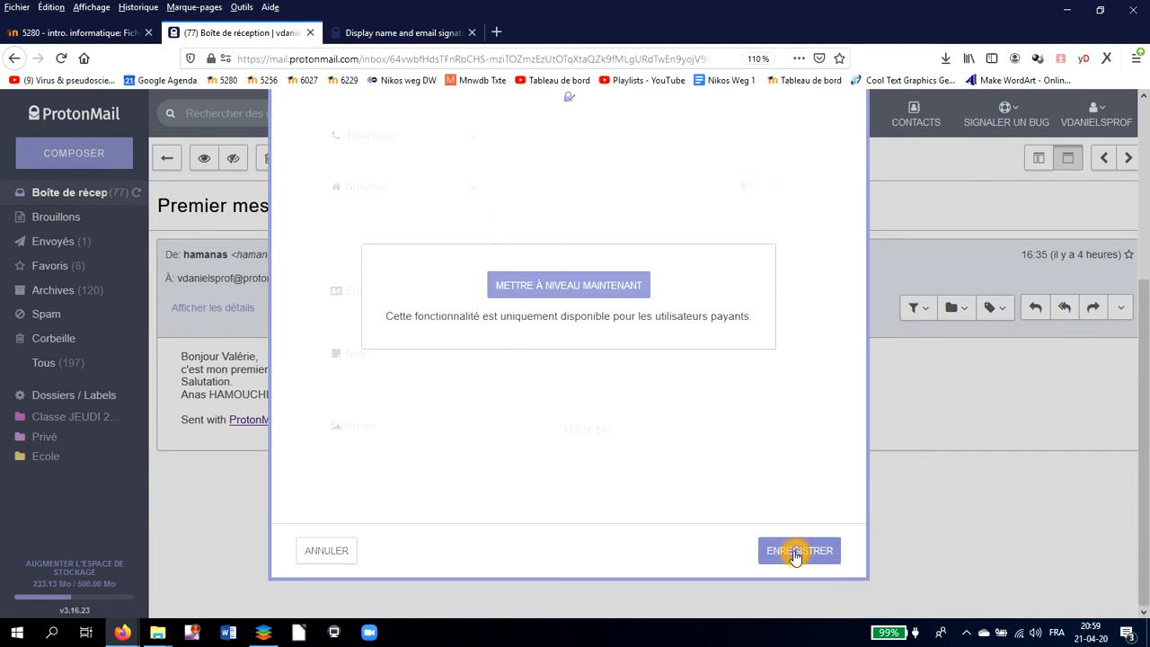
left_click(796, 553)
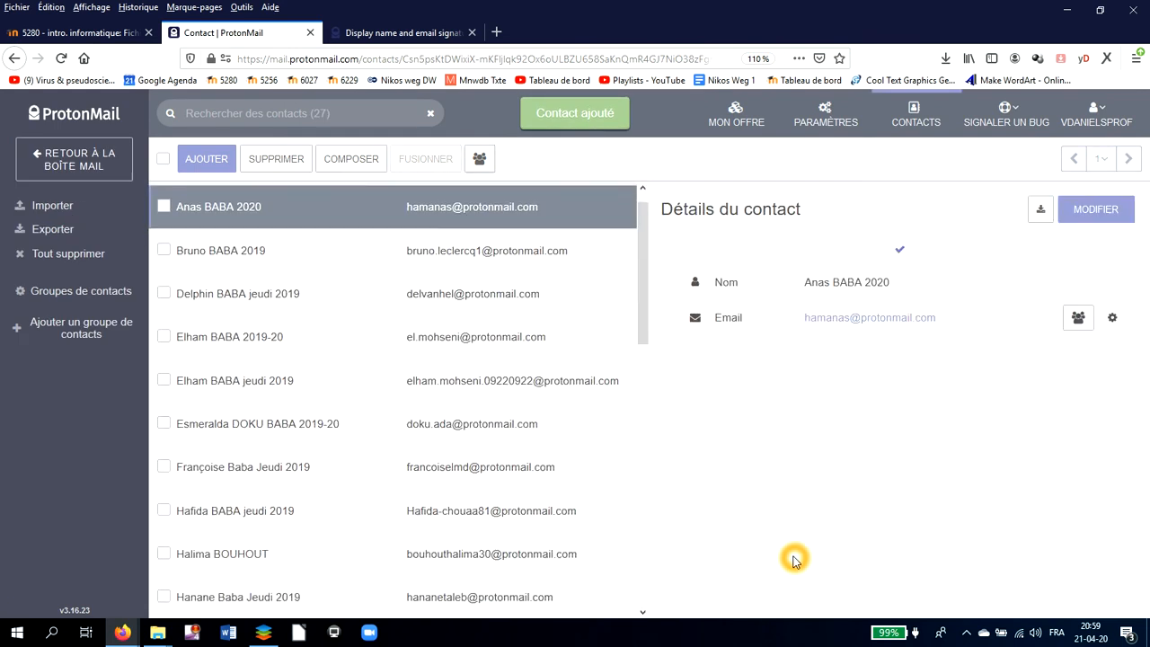
- Return from the contacts page to the inbox via Retour à la boîte mail
left_click(795, 561)
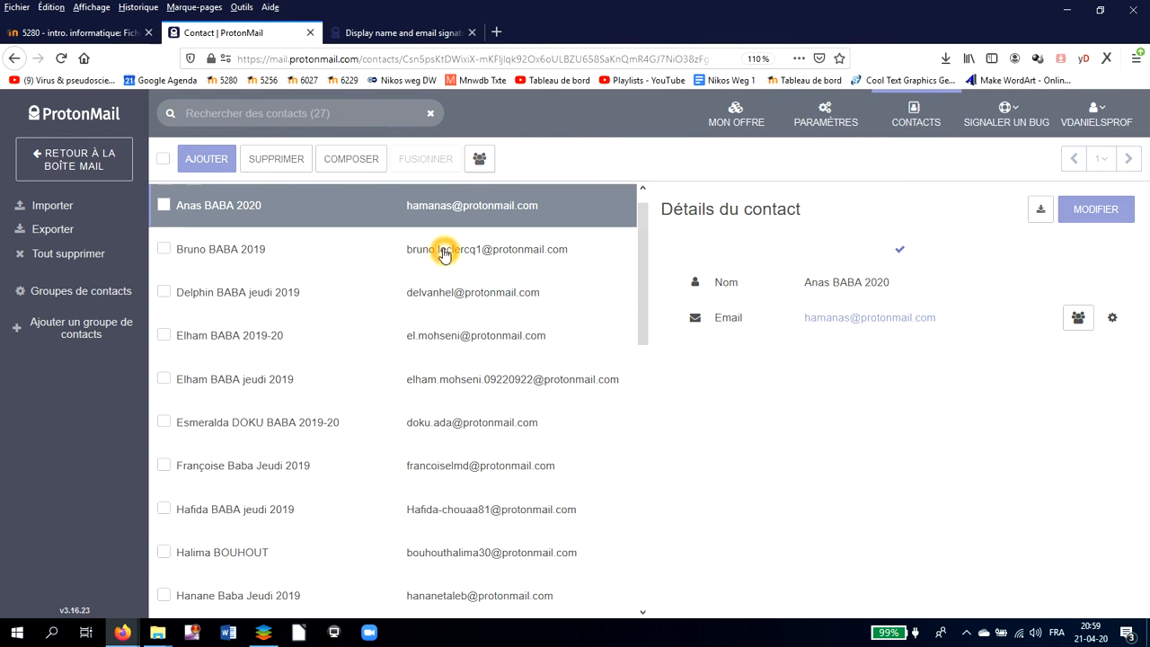
left_click(77, 160)
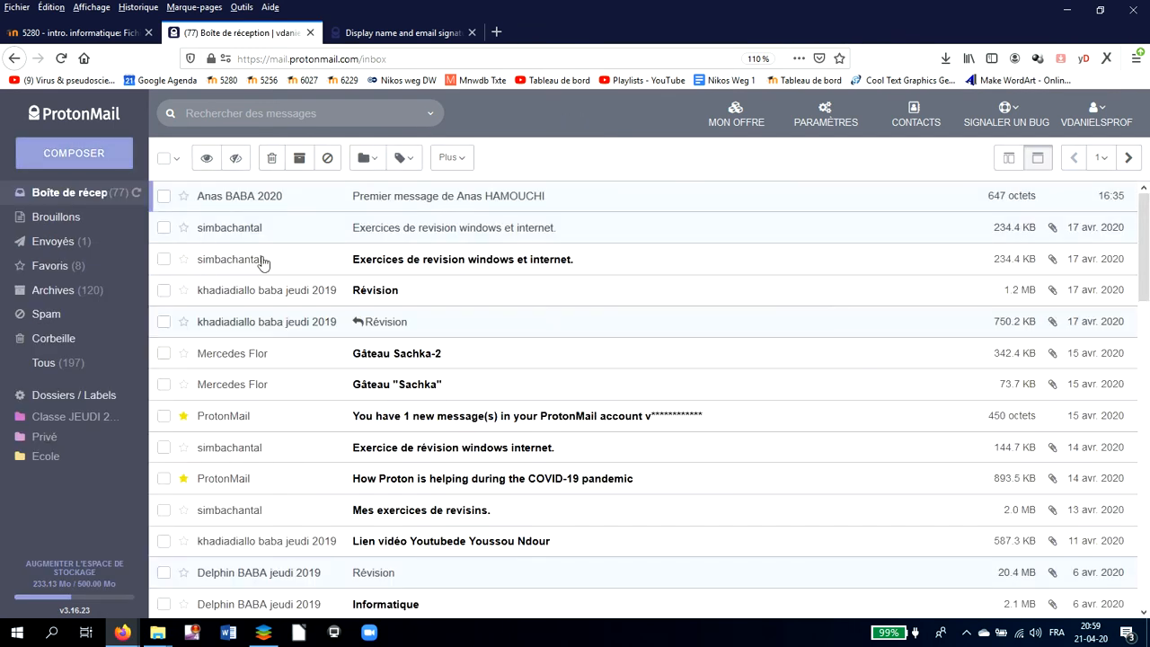
- Open the revision exercises message and copy its sender's email address
left_click(374, 231)
left_click(377, 230)
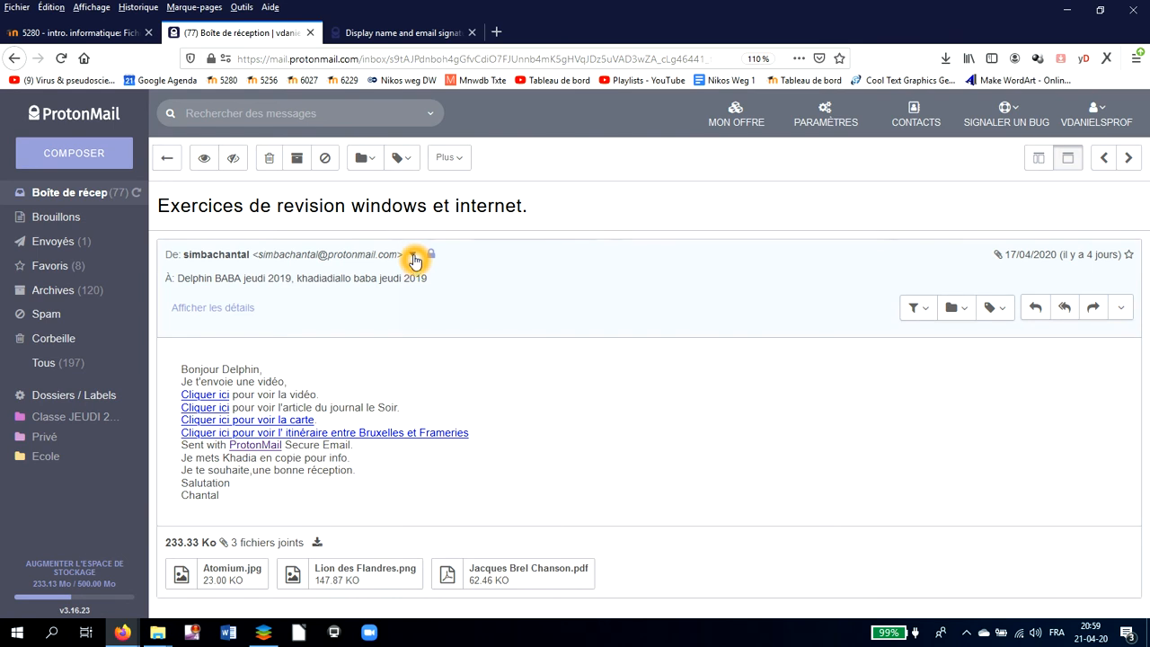
left_click(414, 258)
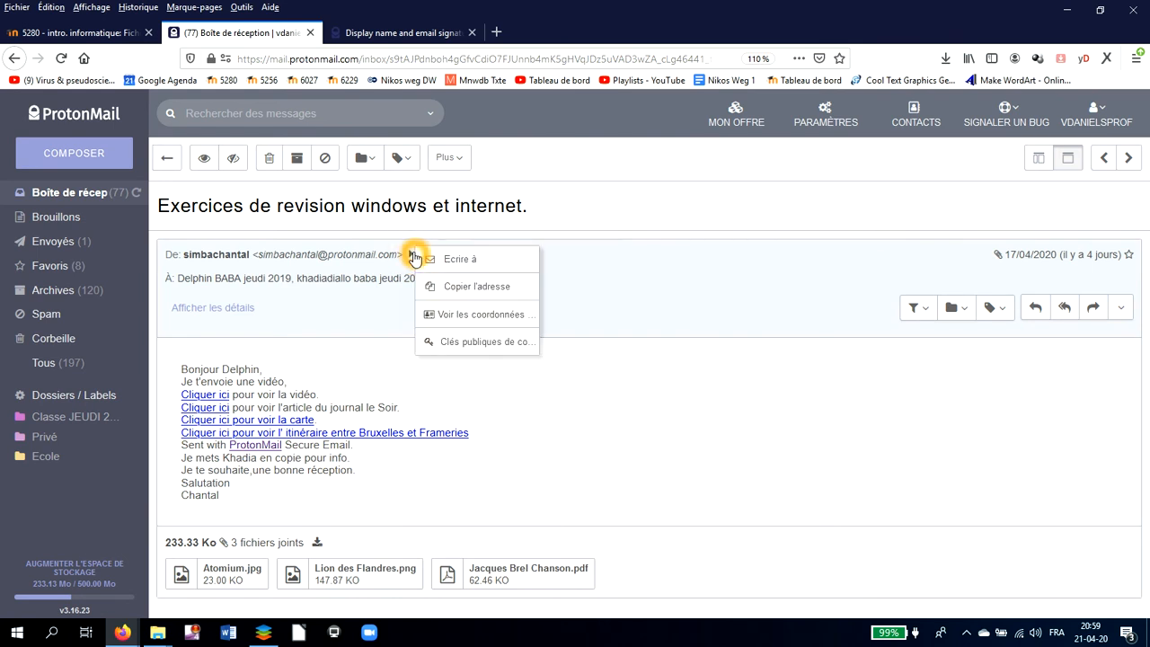
left_click(434, 292)
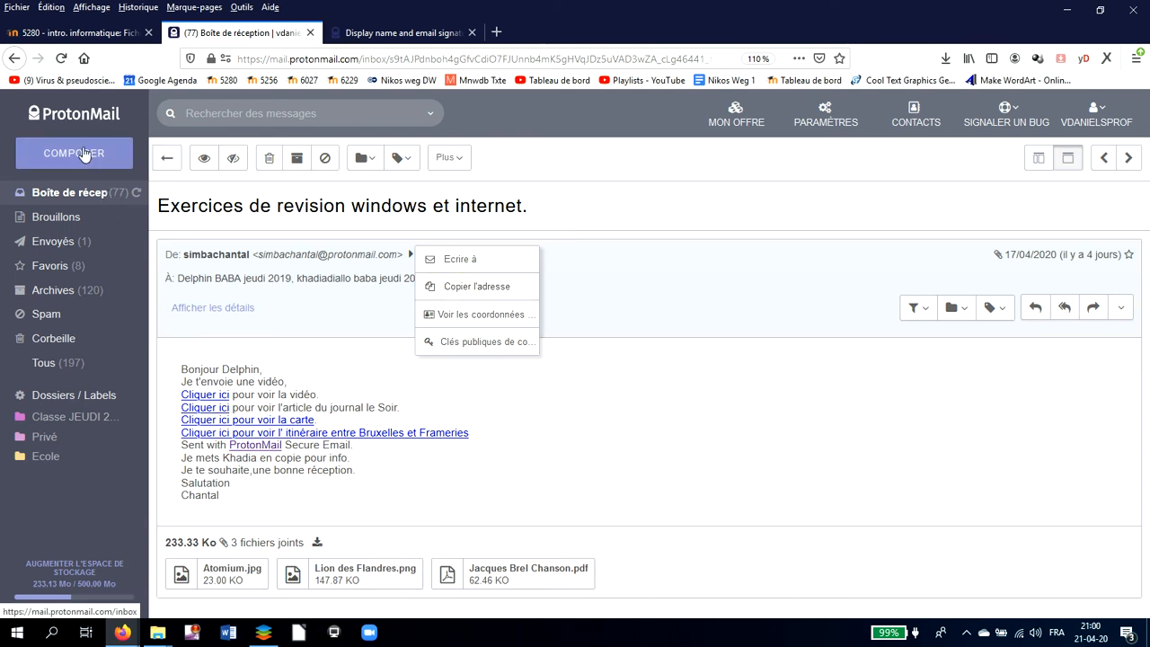
- Back in the inbox, open the newest message and copy its sender's address
left_click(79, 193)
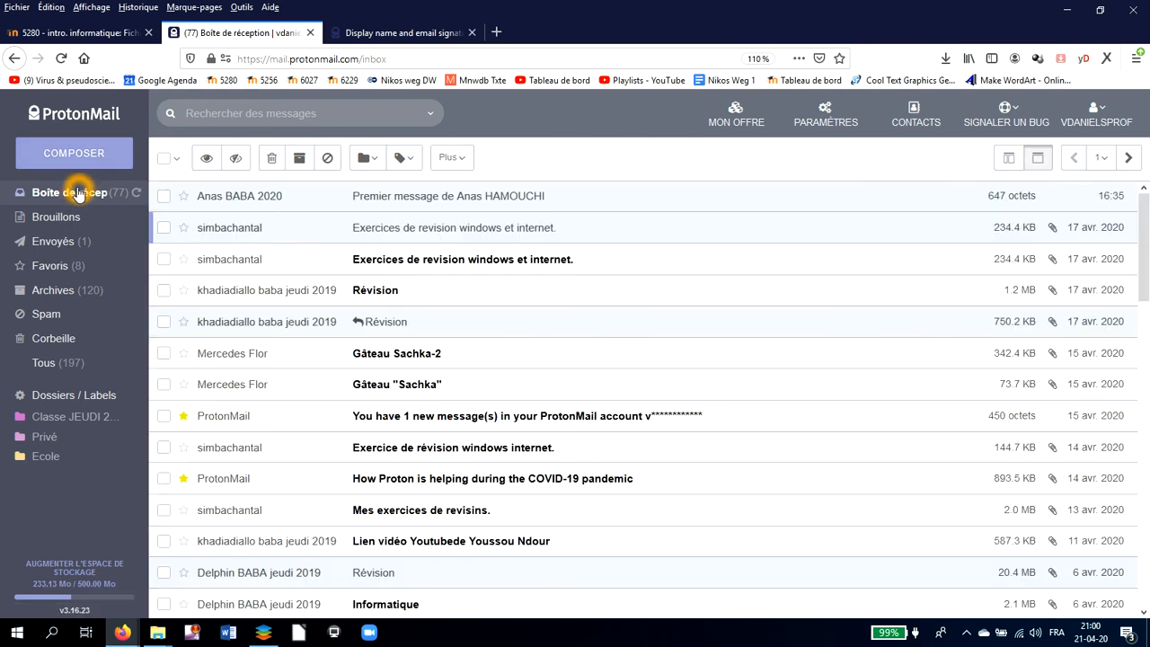
left_click(368, 200)
left_click(385, 260)
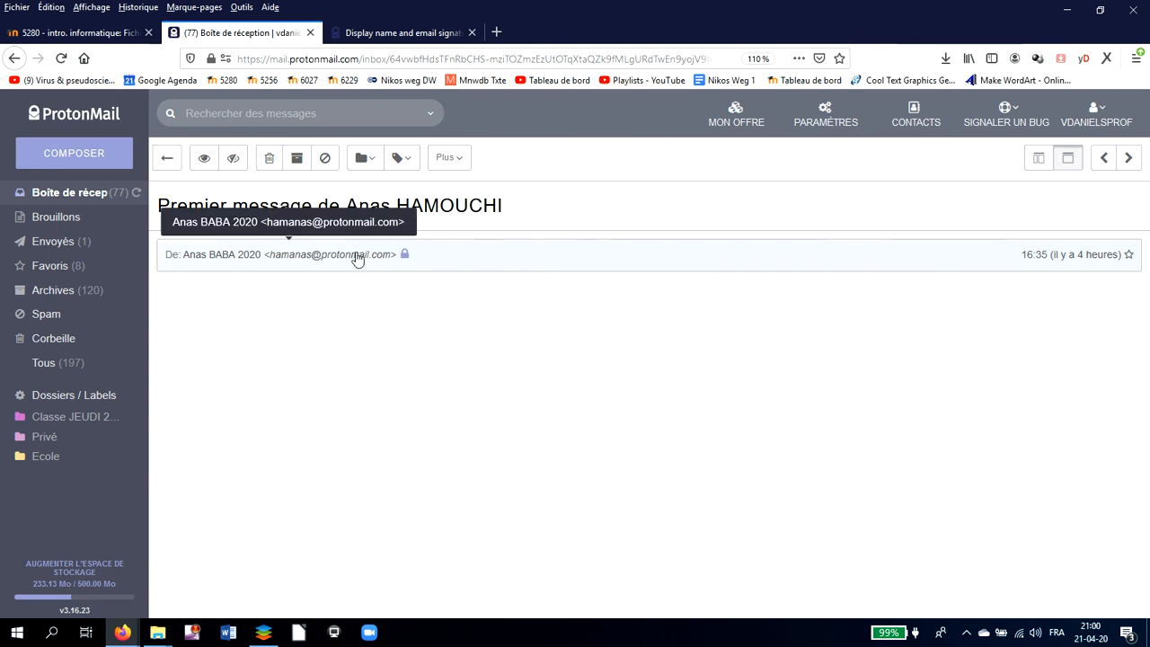
left_click(409, 257)
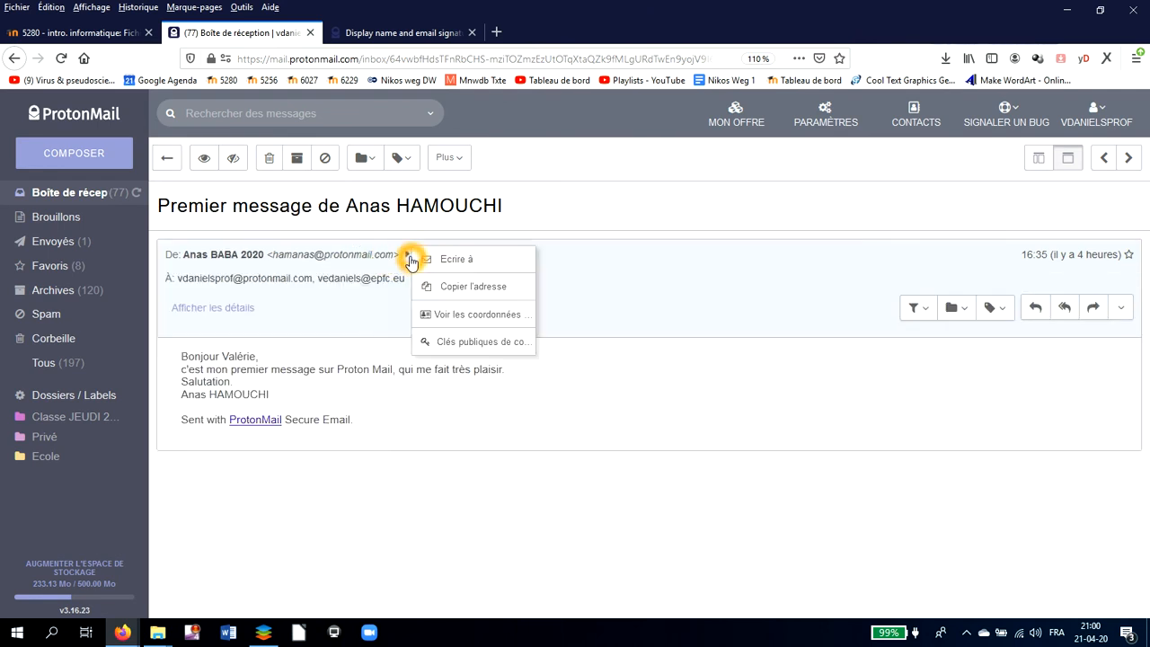
left_click(459, 299)
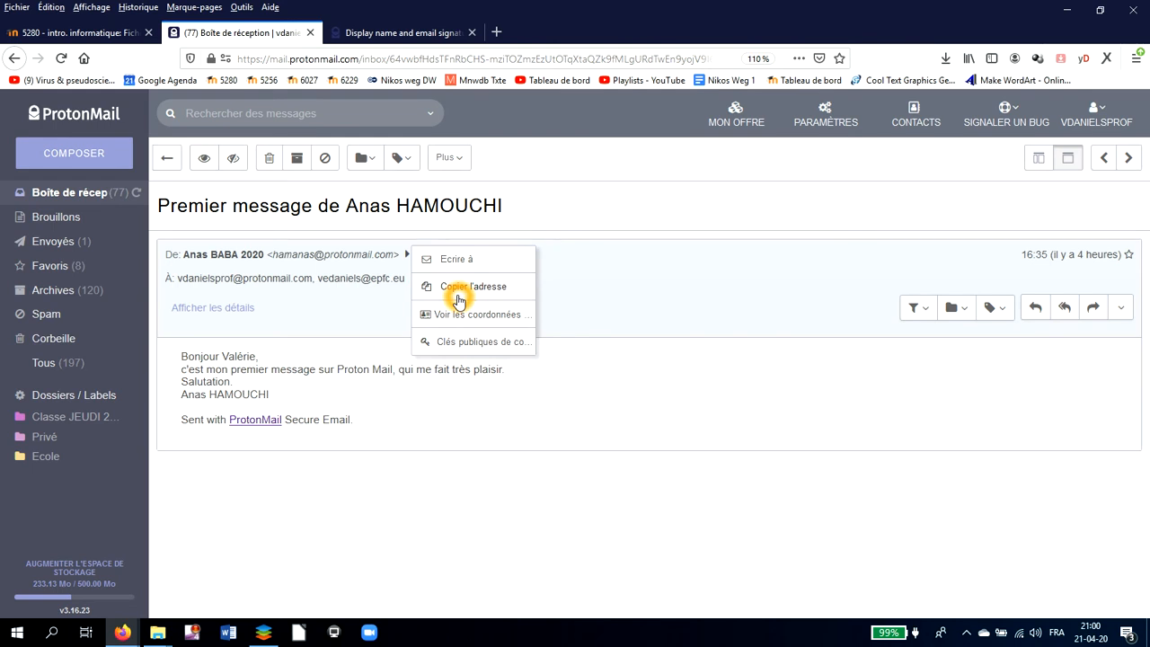
left_click(561, 323)
- Start a new contact named Aide à la réussite SAR, leaving its Email field empty
left_click(916, 124)
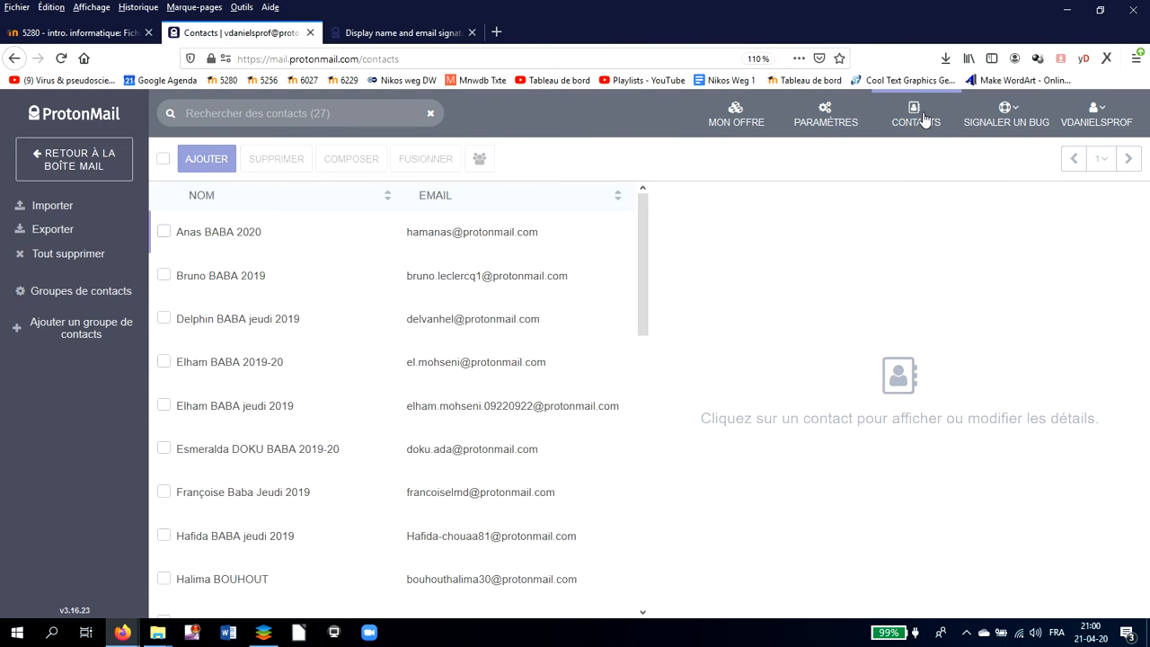
left_click(914, 120)
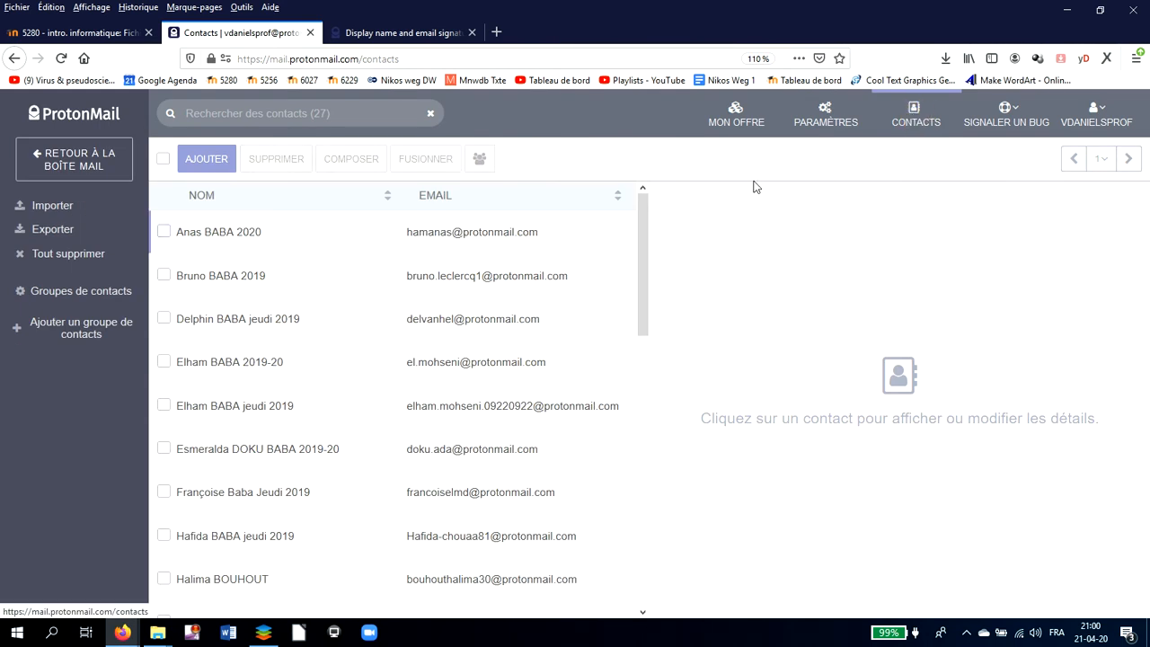
left_click(207, 164)
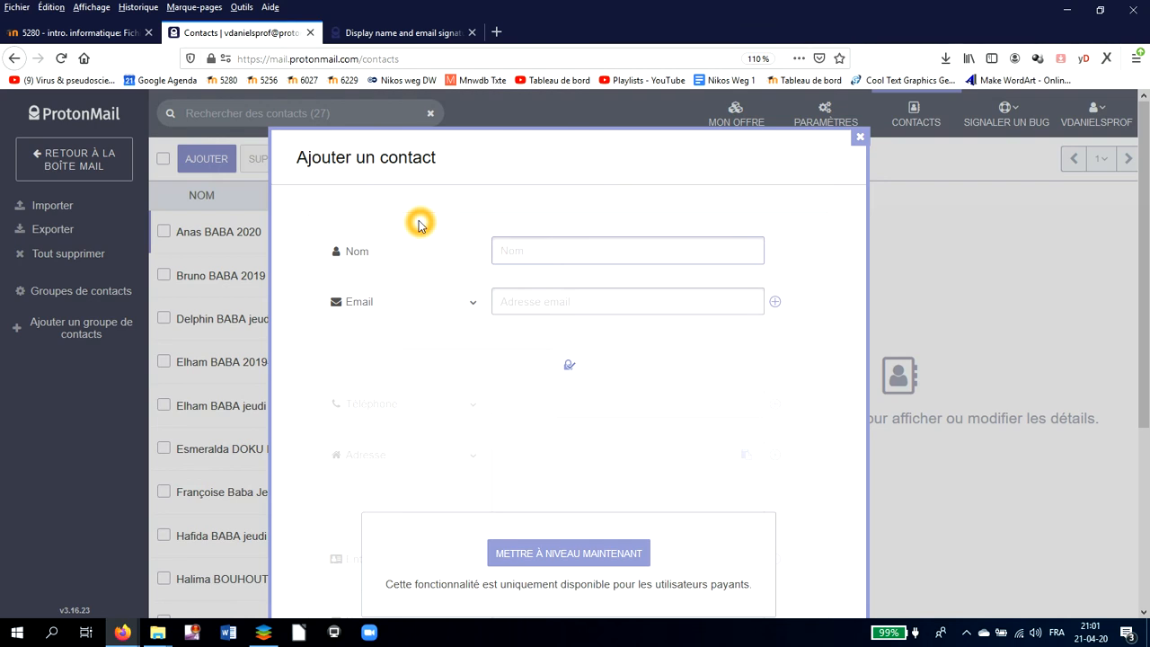
type("Aide à la réussite SAR")
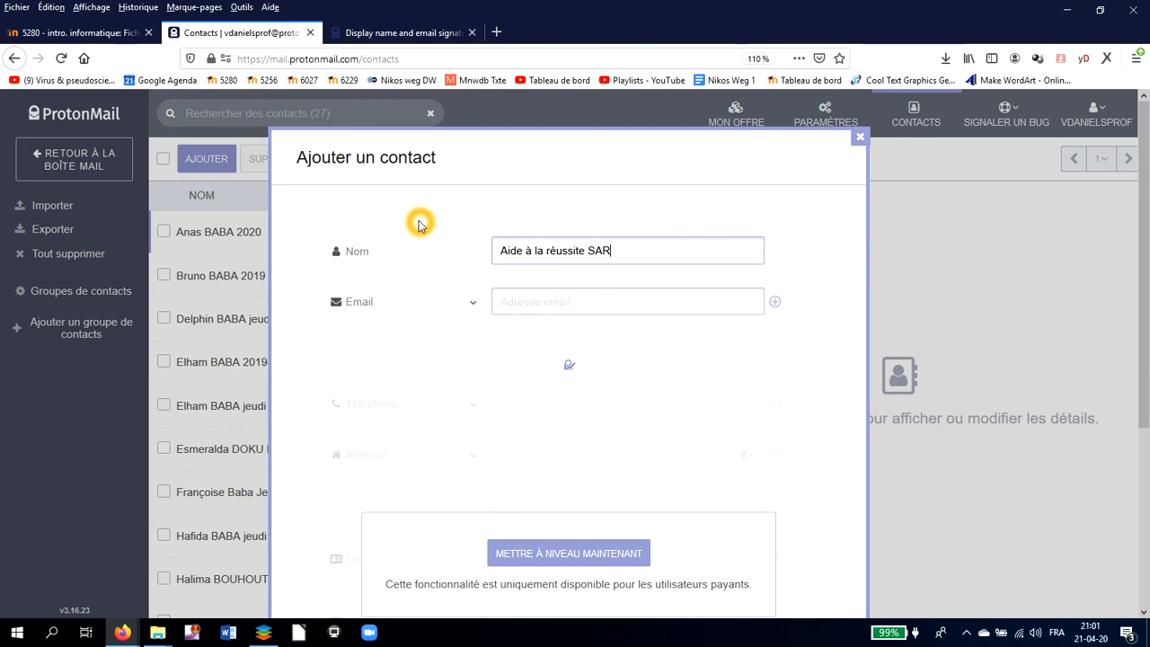
left_click(569, 302)
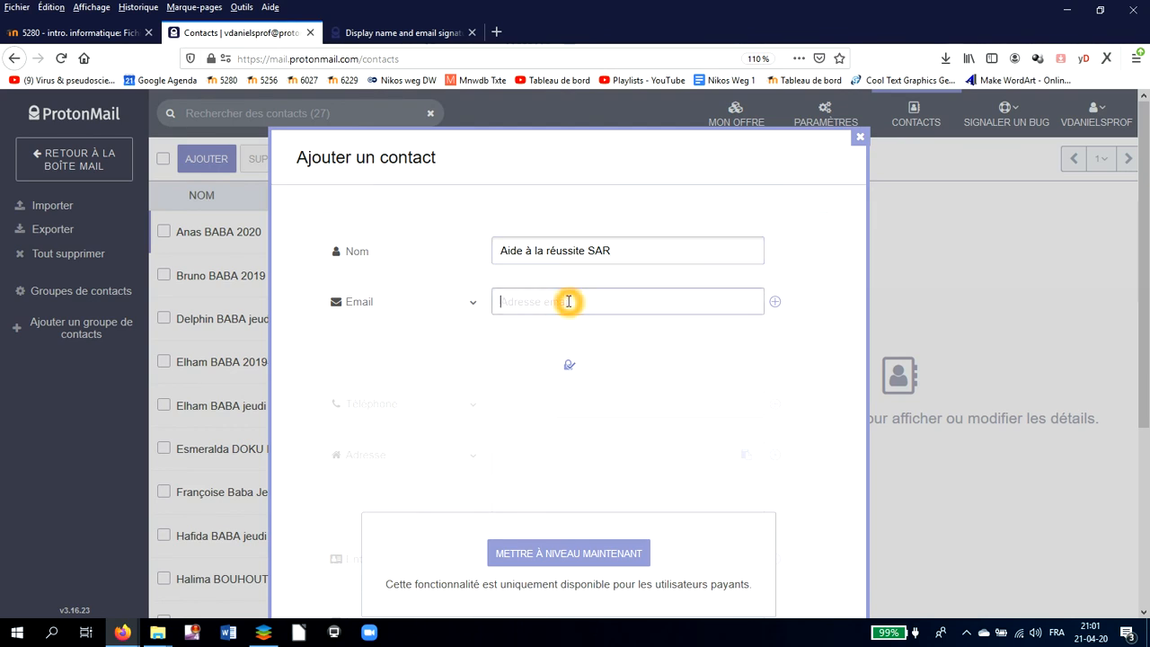
type("resu")
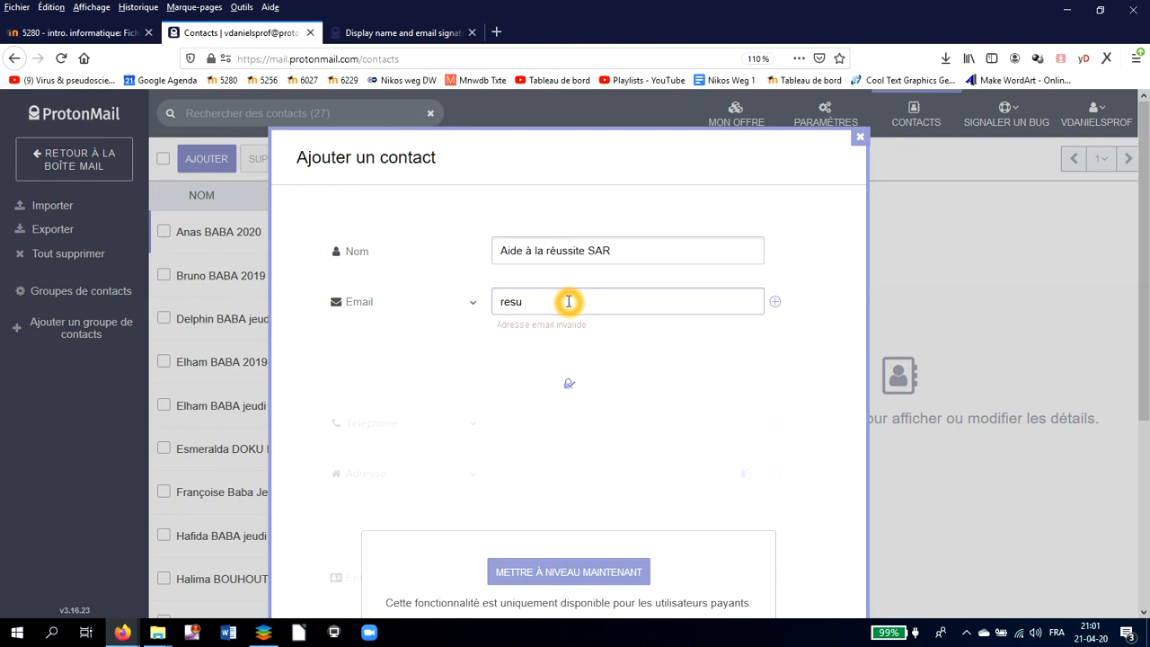
type("ssite")
key("BackSpace")
key("BackSpace")
key("BackSpace")
key("BackSpace")
key("BackSpace")
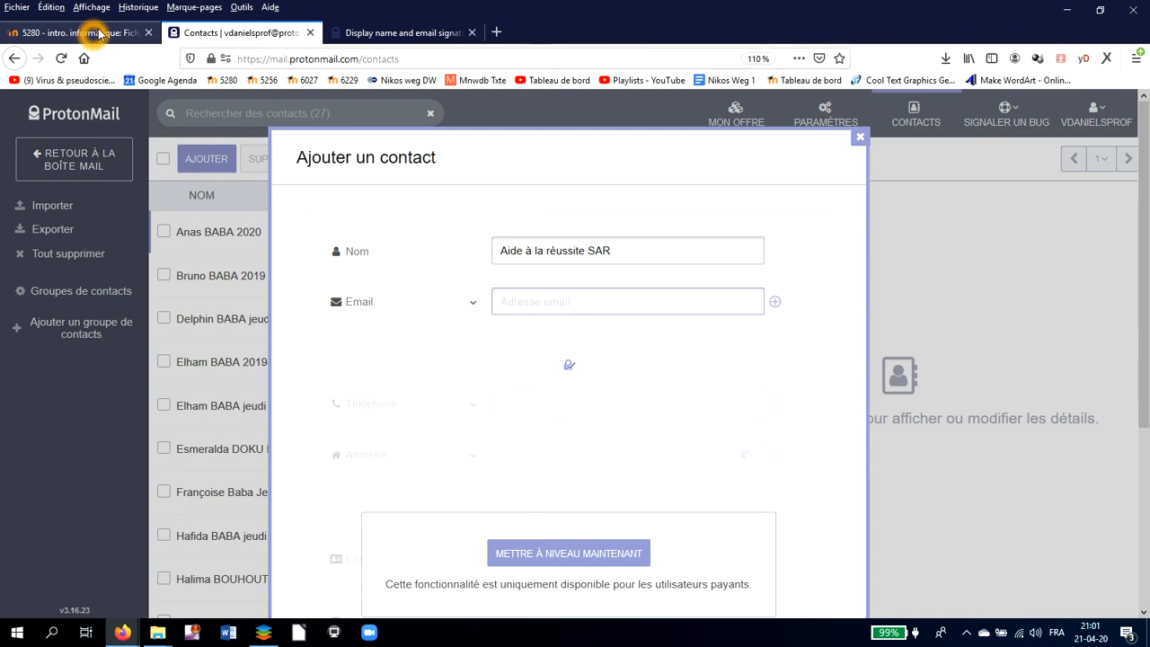
- In Moodle, open the Dépôt de copie d'écran de messagerie assignment from the Période 25 avril - 9 mai 2020 section
left_click(100, 33)
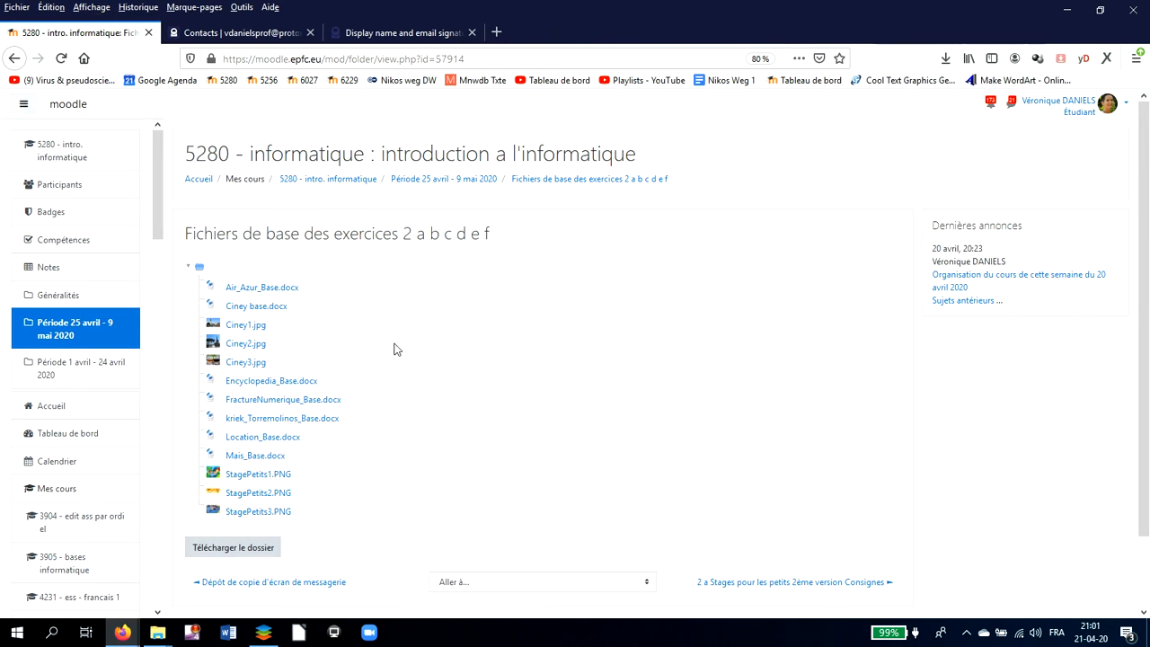
scroll(400, 363, "down", 2)
scroll(403, 364, "up", 2)
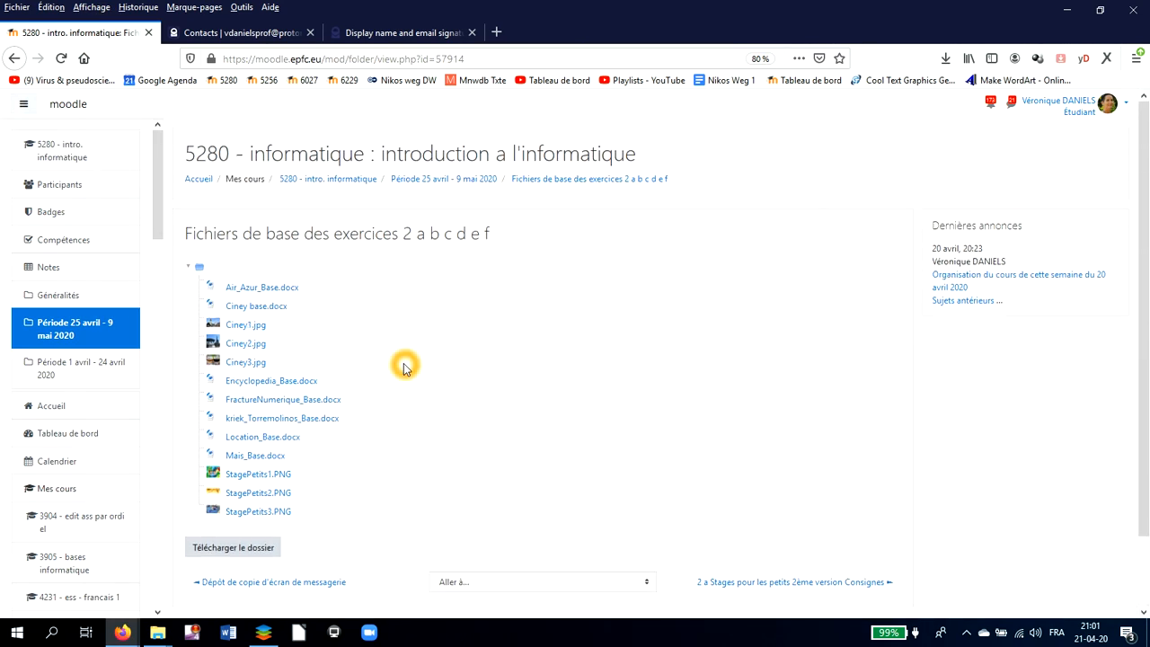
left_click(458, 179)
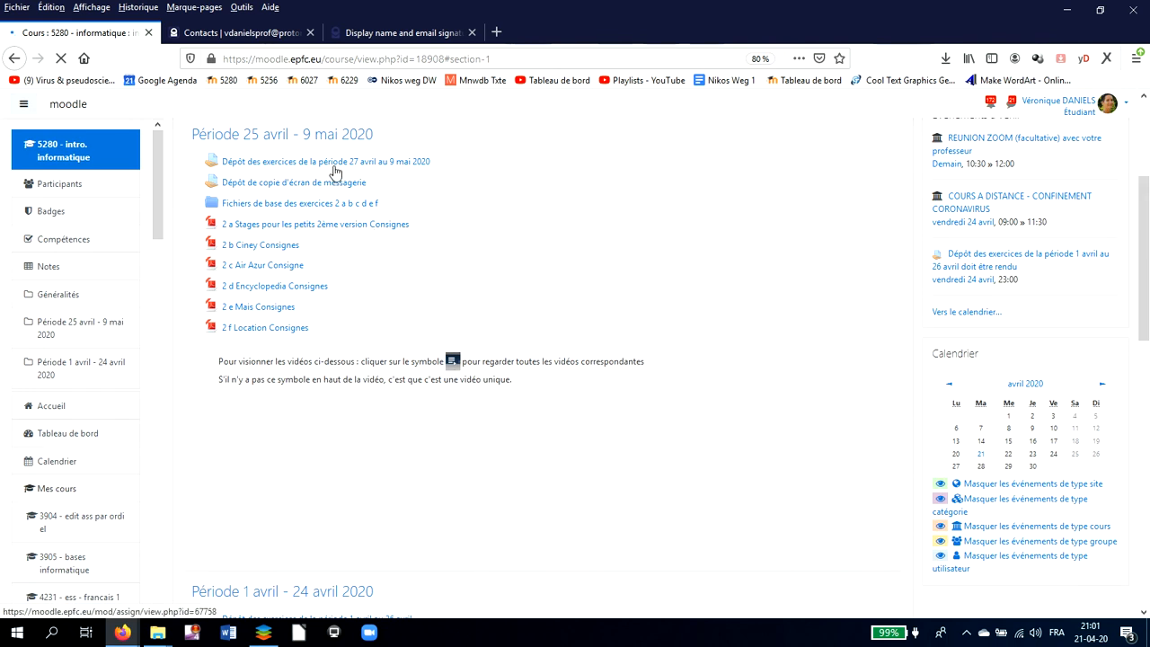
left_click(332, 205)
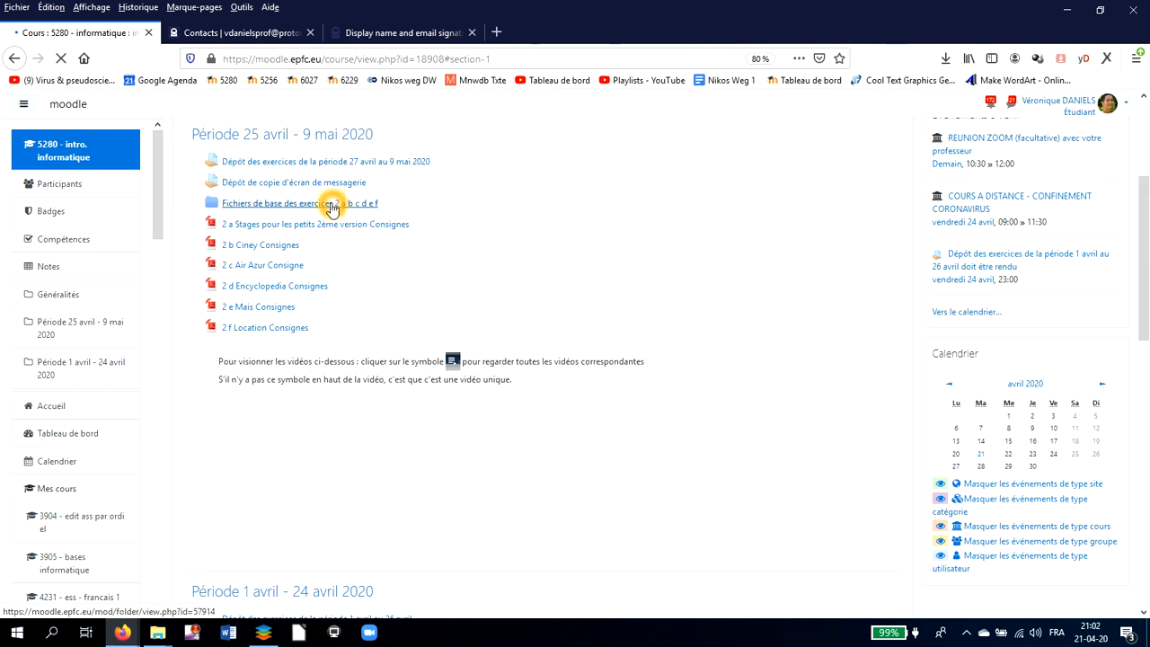
left_click(334, 186)
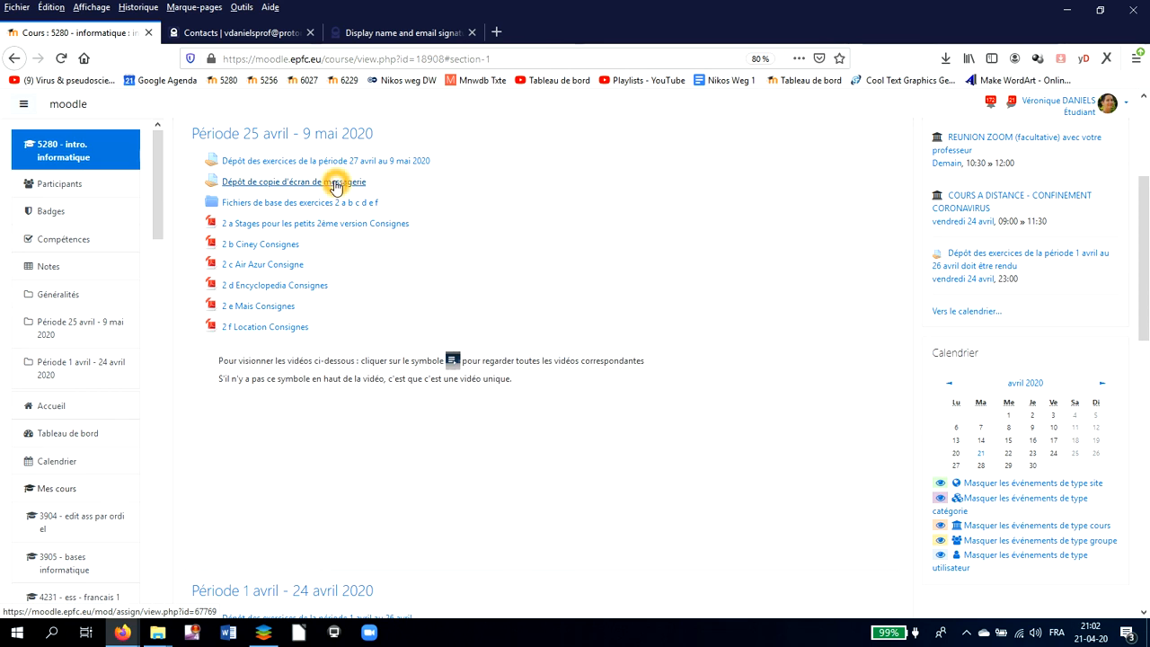
left_click(335, 185)
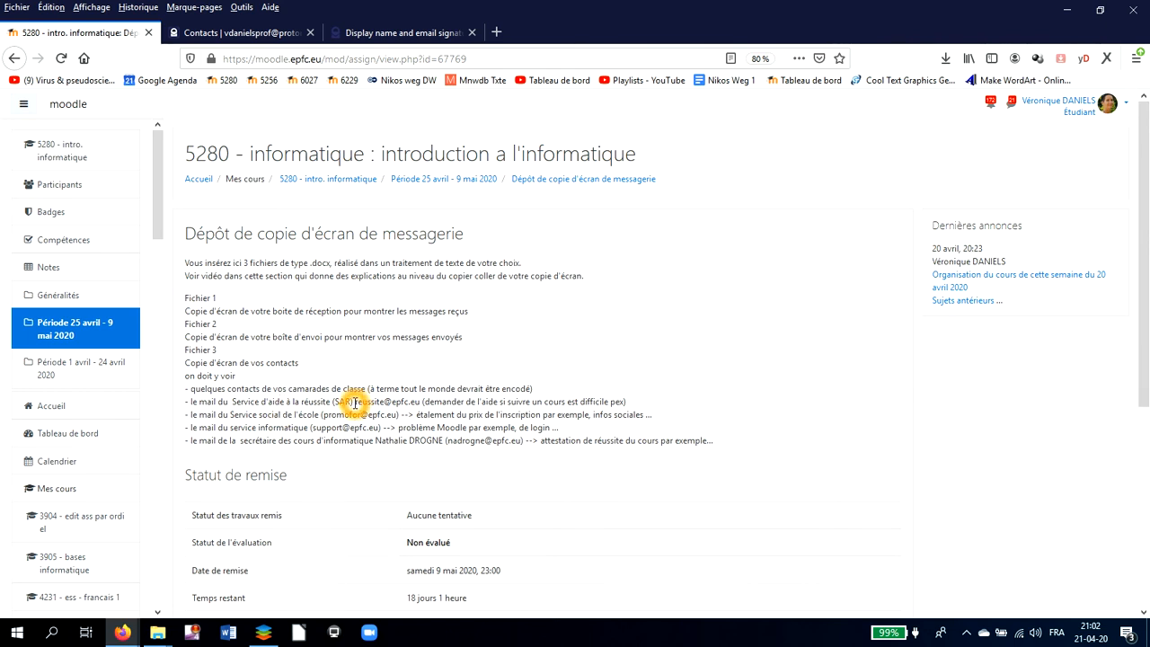
- Select and copy the SAR help service's email address from the assignment page
left_click_drag(354, 402, 420, 405)
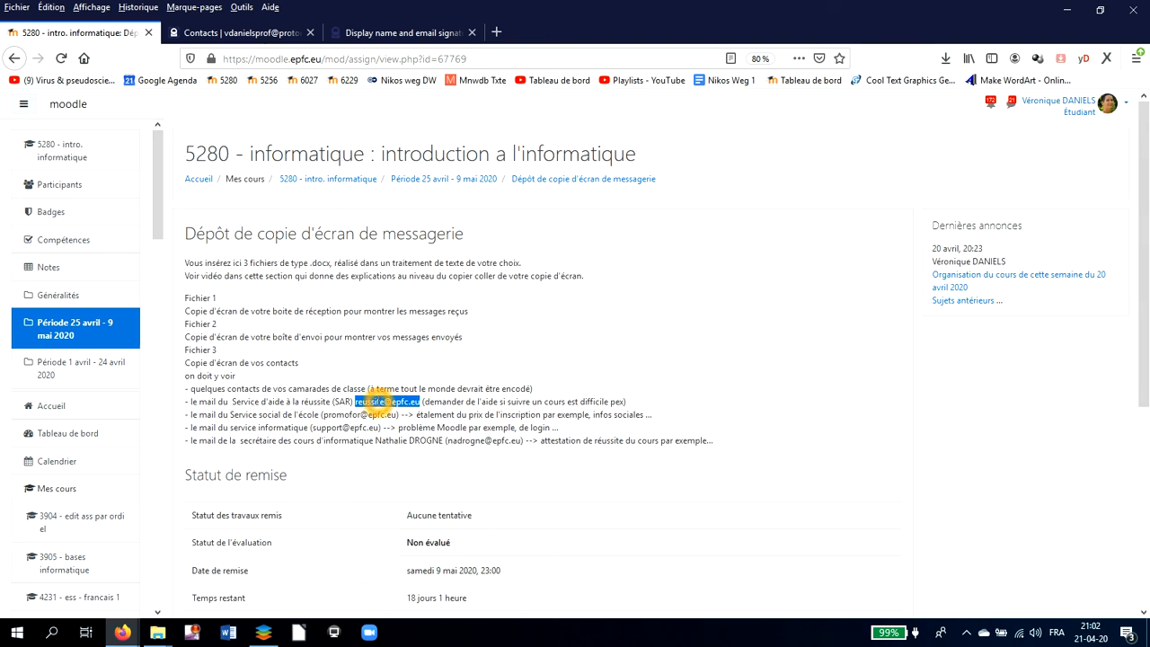
right_click(379, 402)
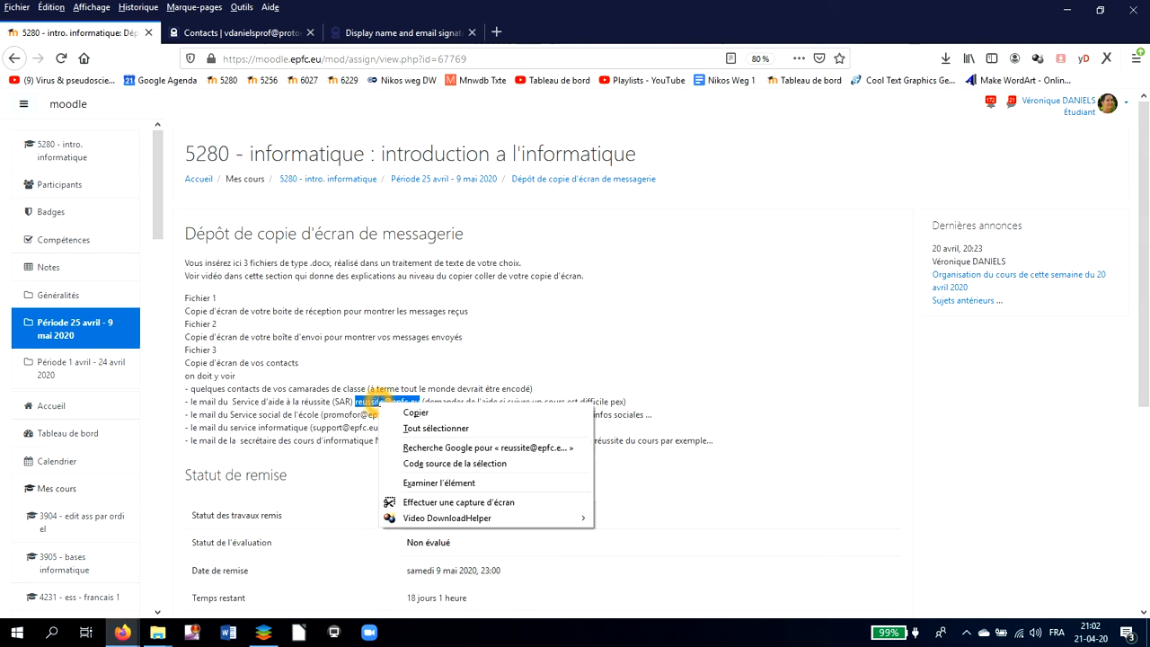
left_click(415, 414)
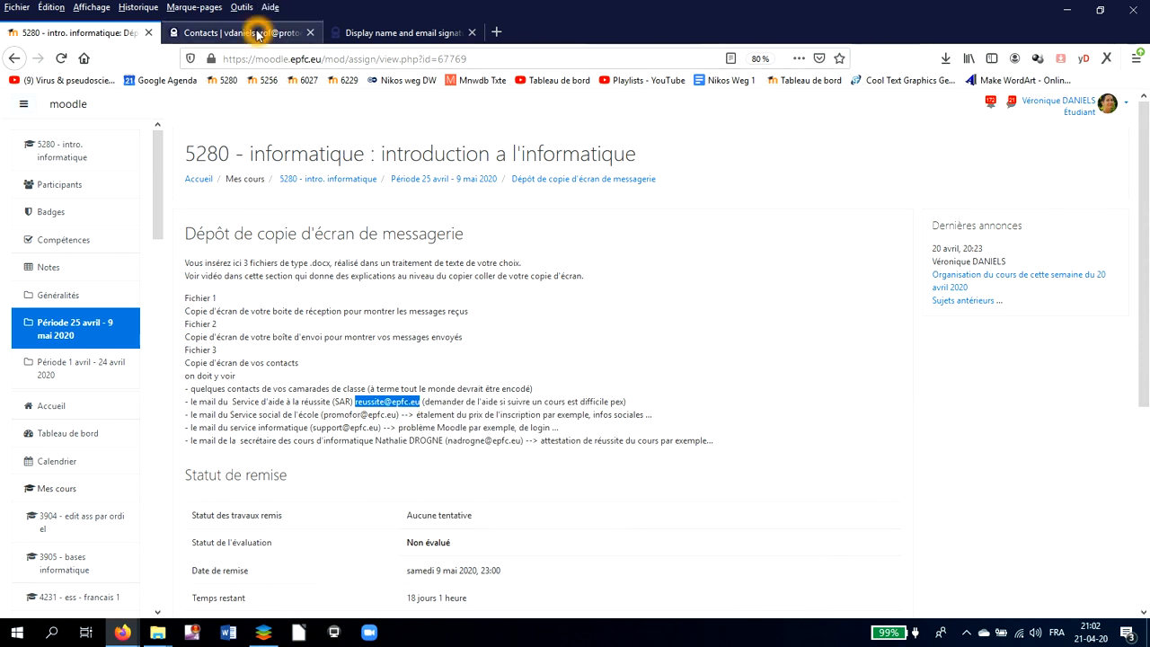
left_click(265, 33)
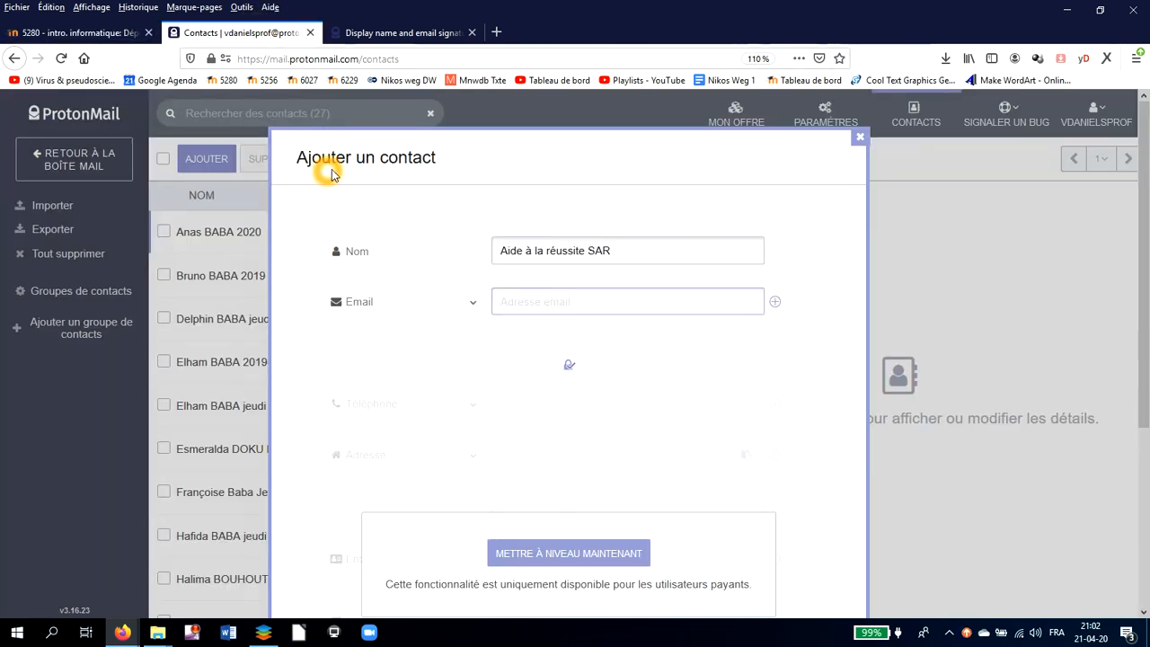
- Paste the SAR address into Email and save the Aide à la réussite SAR contact
left_click(540, 297)
left_click(542, 301)
left_click(542, 301)
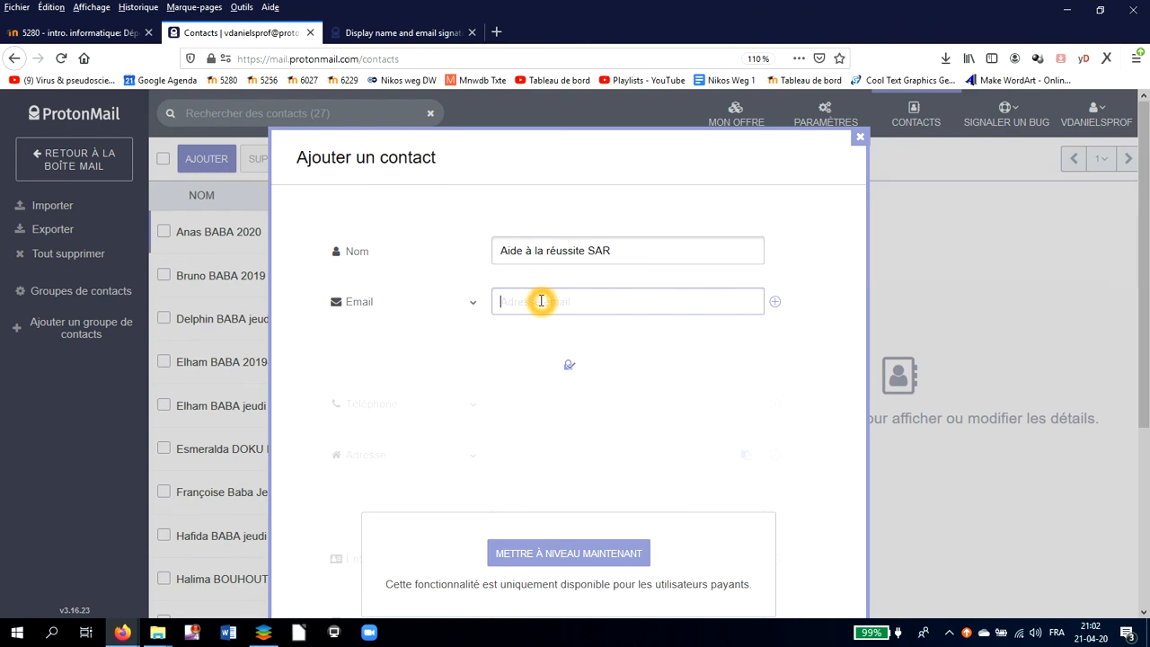
key("ctrl+v")
left_click(588, 332)
left_click(593, 356)
left_click(655, 500)
left_click(732, 460)
scroll(731, 460, "down", 5)
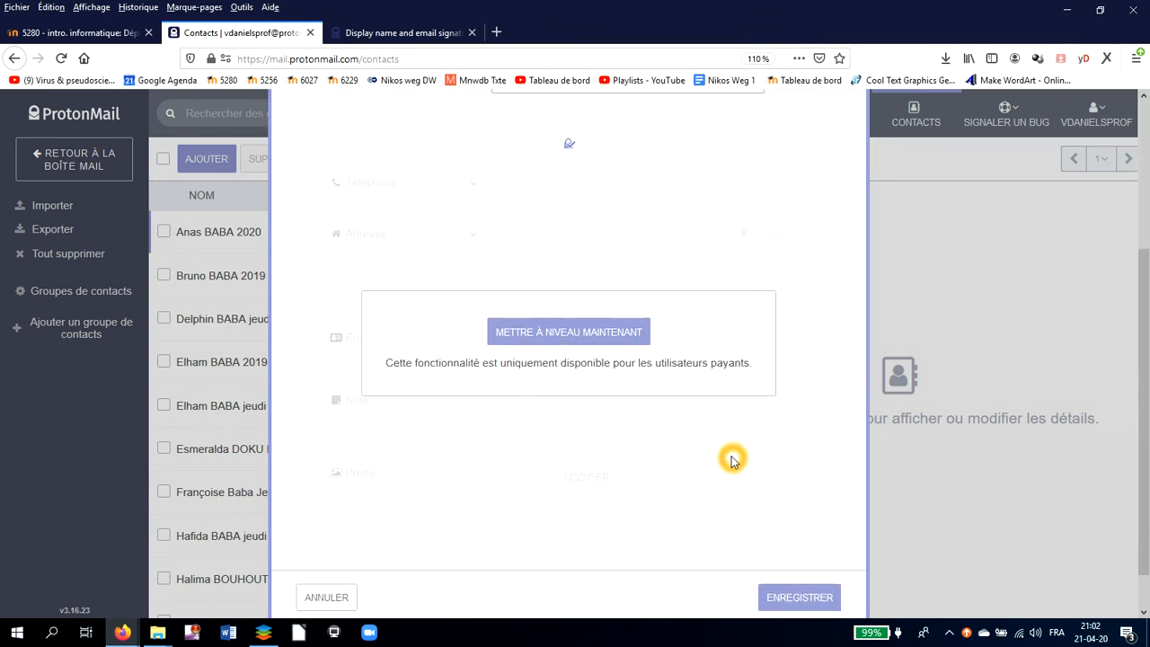
scroll(732, 460, "down", 1)
left_click(783, 550)
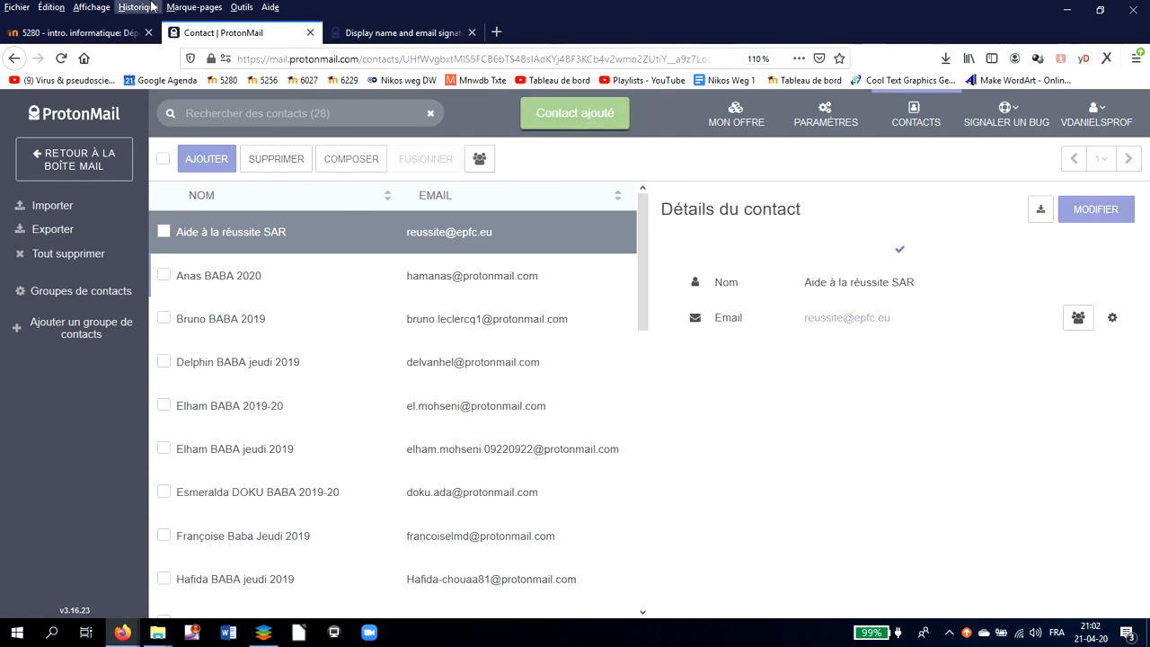
- Select the Service social de l'école address on the Moodle page, then return to ProtonMail contacts
left_click(94, 34)
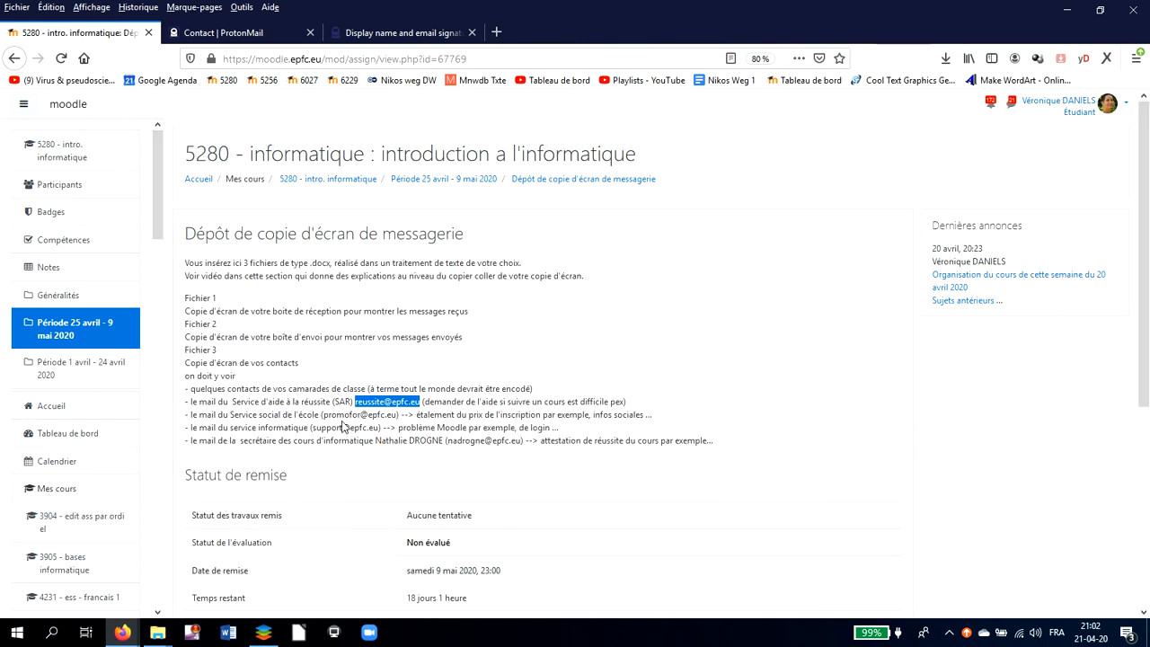
left_click(326, 414)
left_click_drag(325, 414, 388, 422)
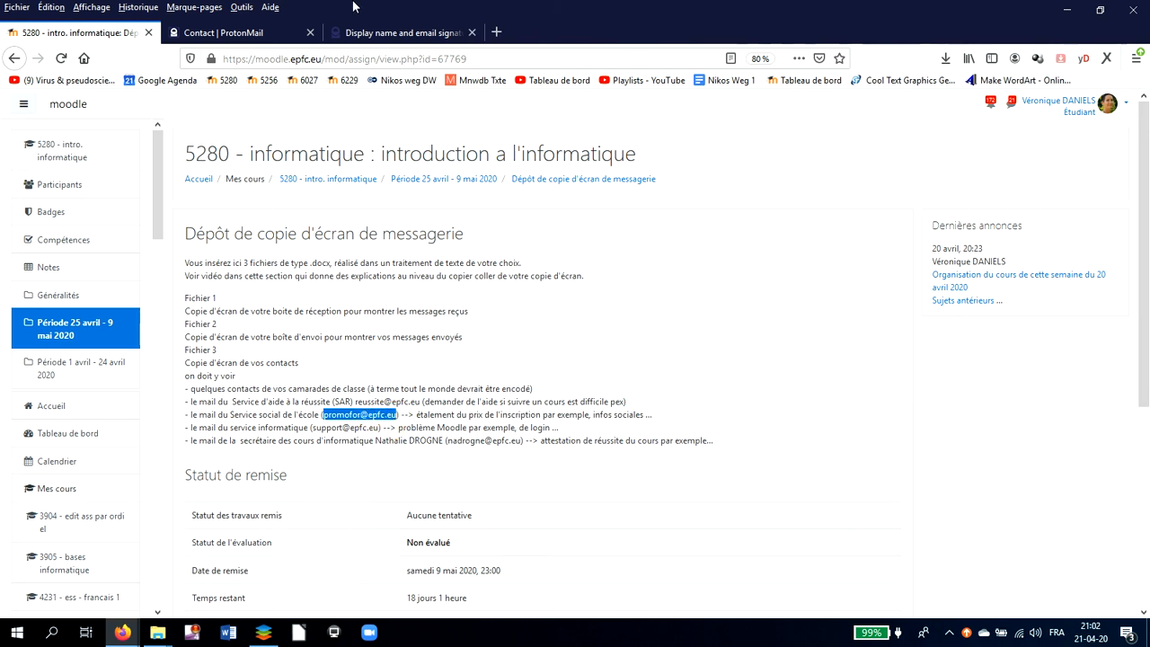
left_click(257, 34)
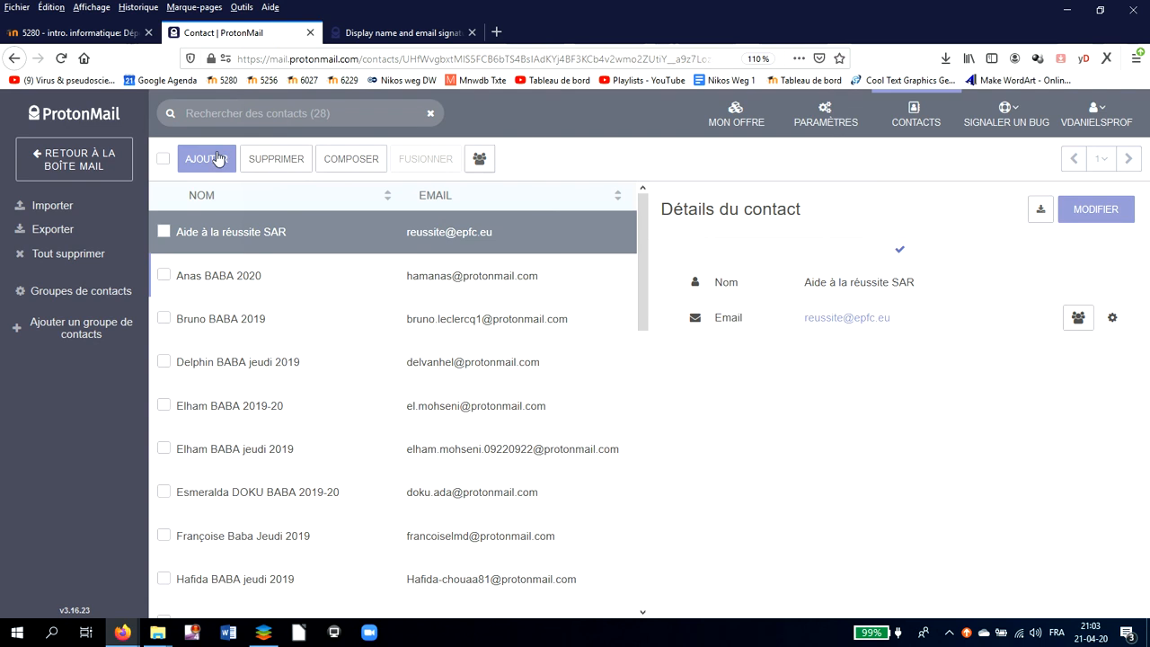
- Save a Service social EPFC contact with the pasted social-service address and close the signature help tab
left_click(210, 165)
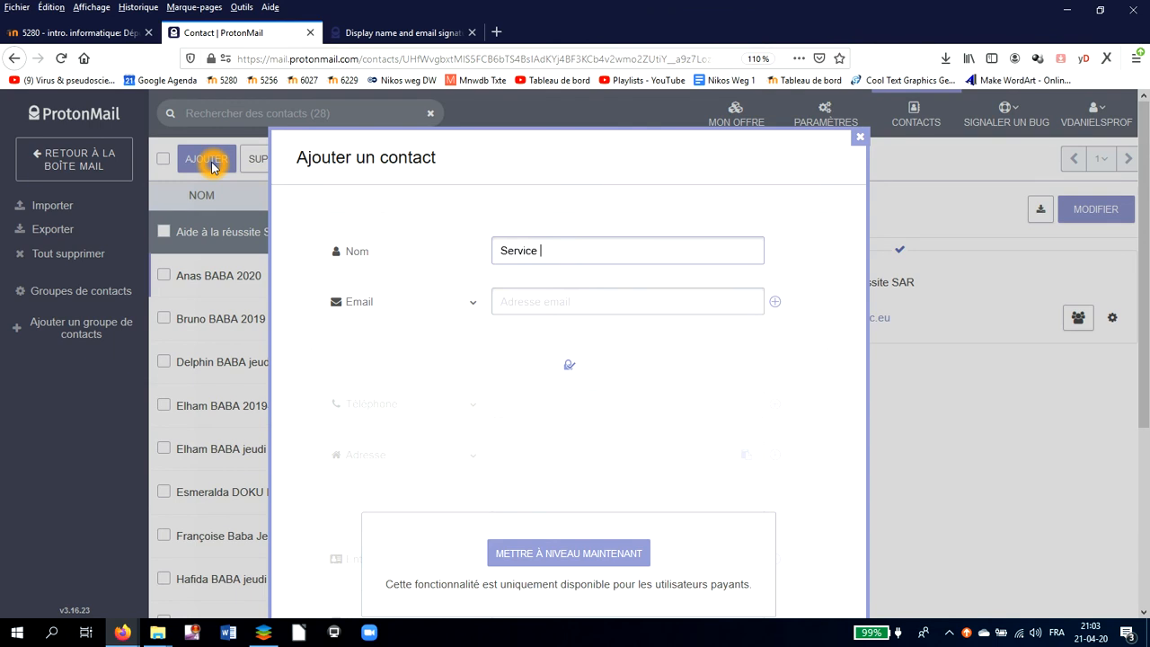
type("al EPFC")
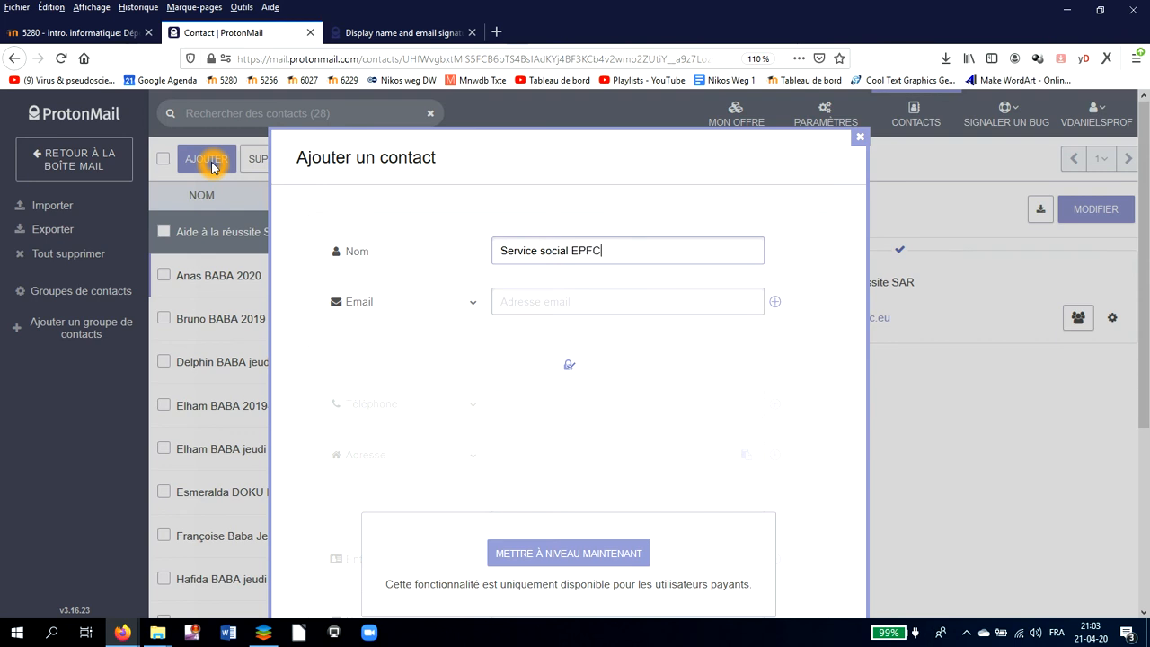
left_click(553, 302)
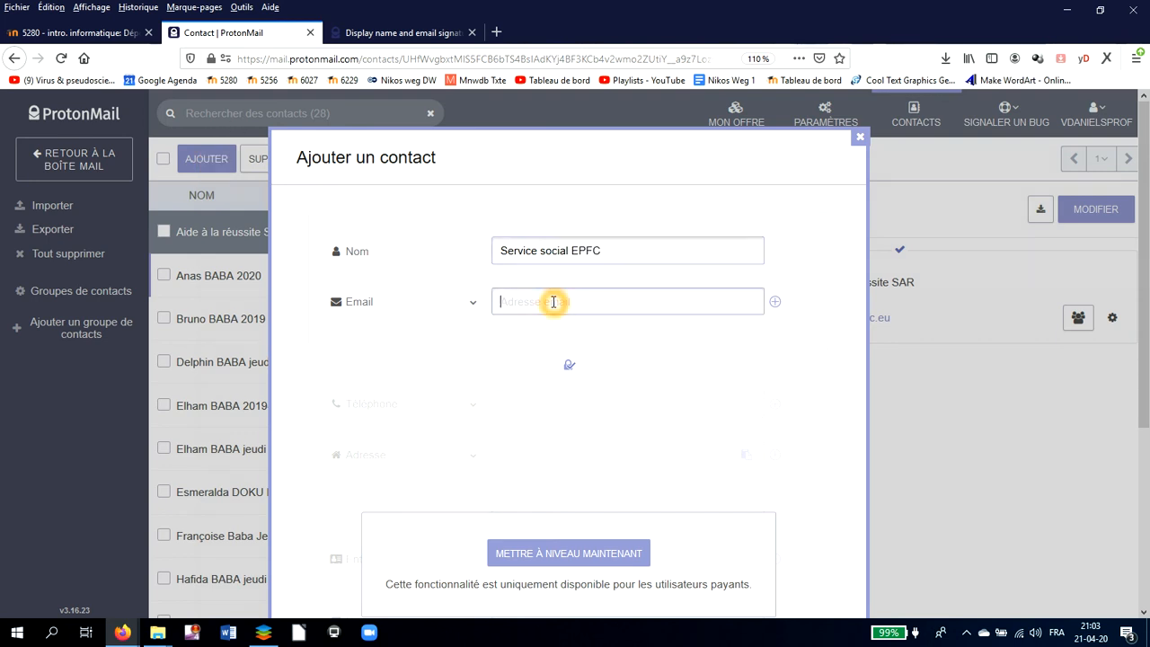
key("ctrl+v")
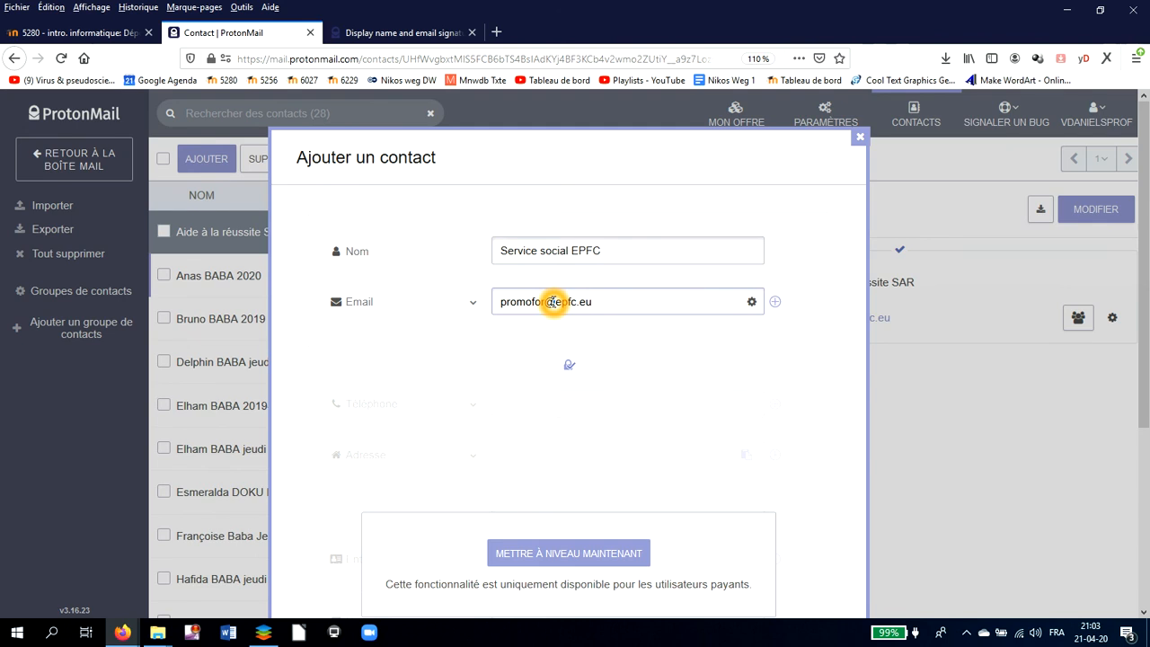
scroll(629, 347, "down", 5)
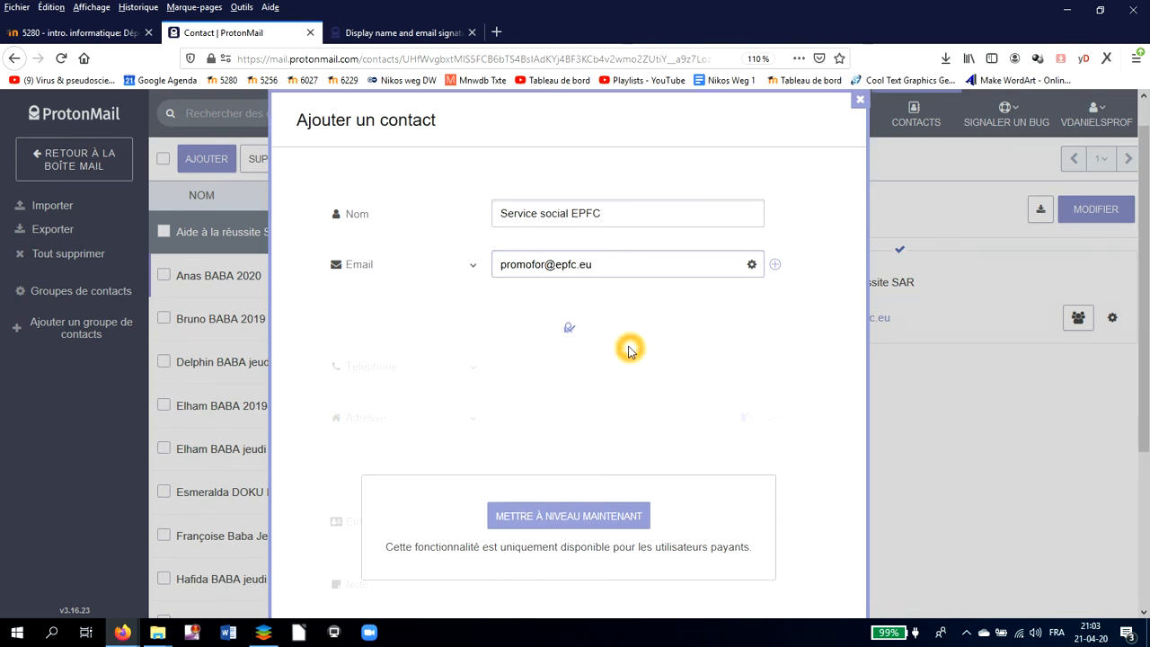
left_click(810, 551)
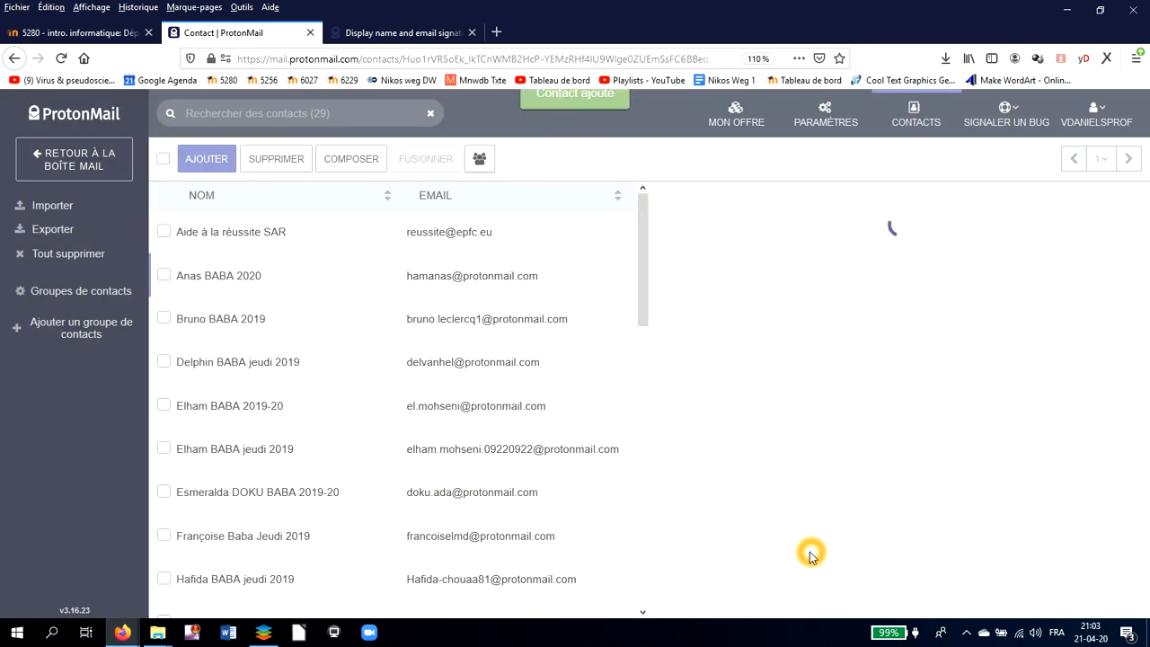
left_click(749, 522)
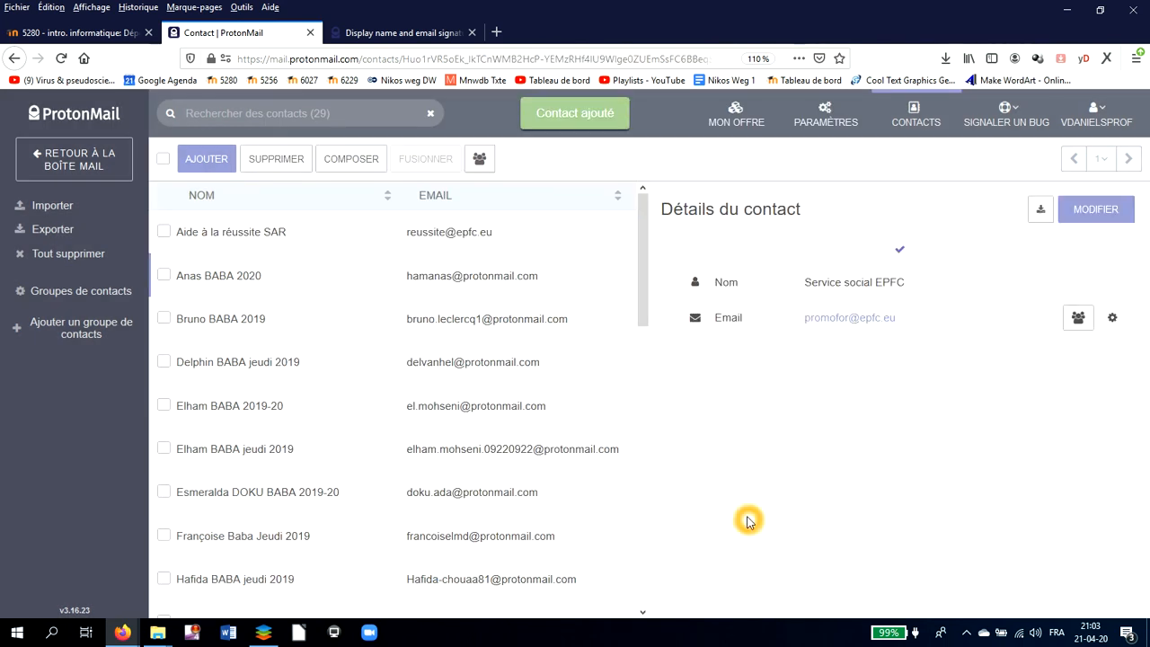
left_click(473, 33)
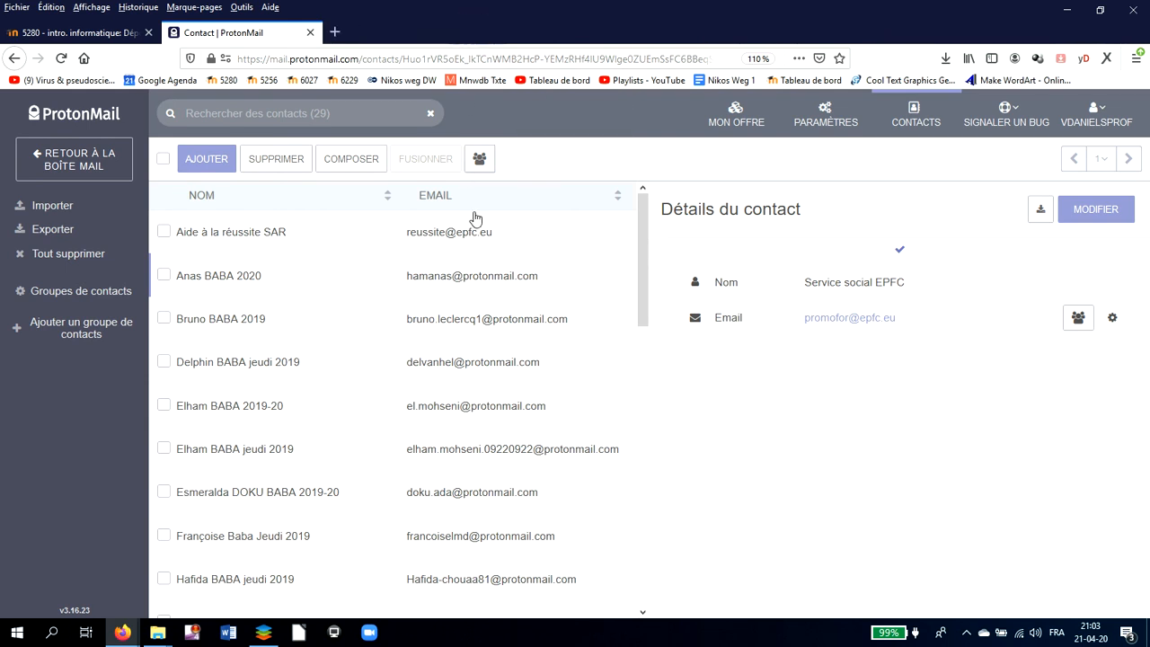
- Close the display-name and signature help page and select the Aide à la réussite SAR contact
left_click(482, 286)
left_click(361, 440)
left_click(165, 237)
left_click(166, 237)
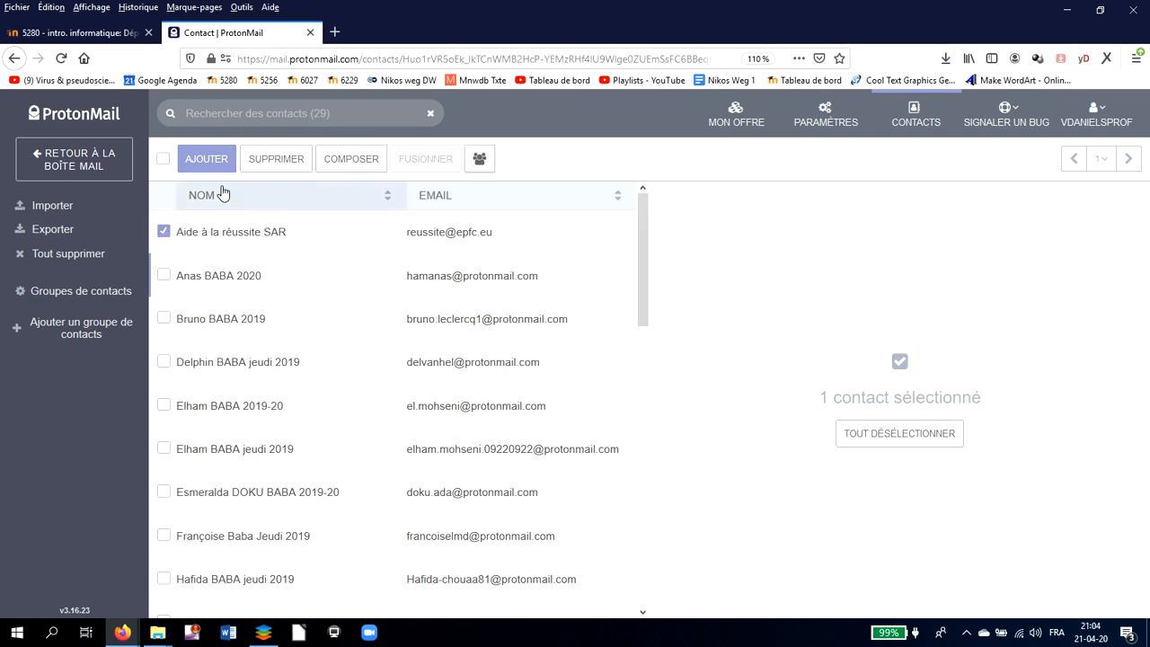
- Delete the Aide à la réussite SAR contact, then open the first contact's details
left_click(276, 160)
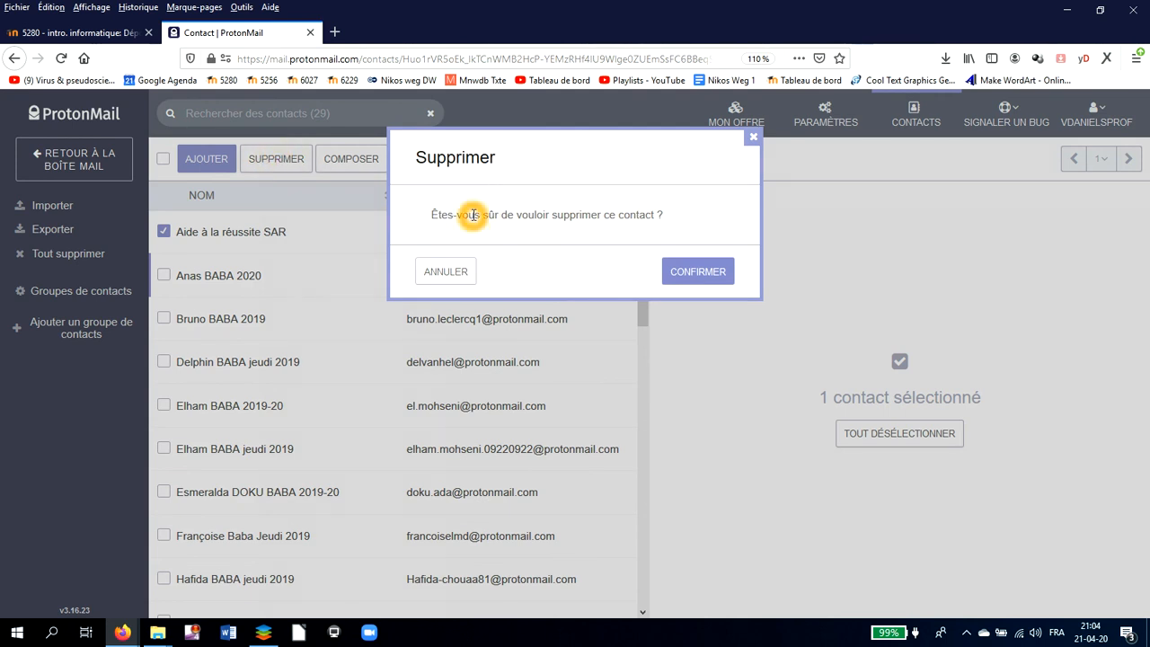
left_click(700, 274)
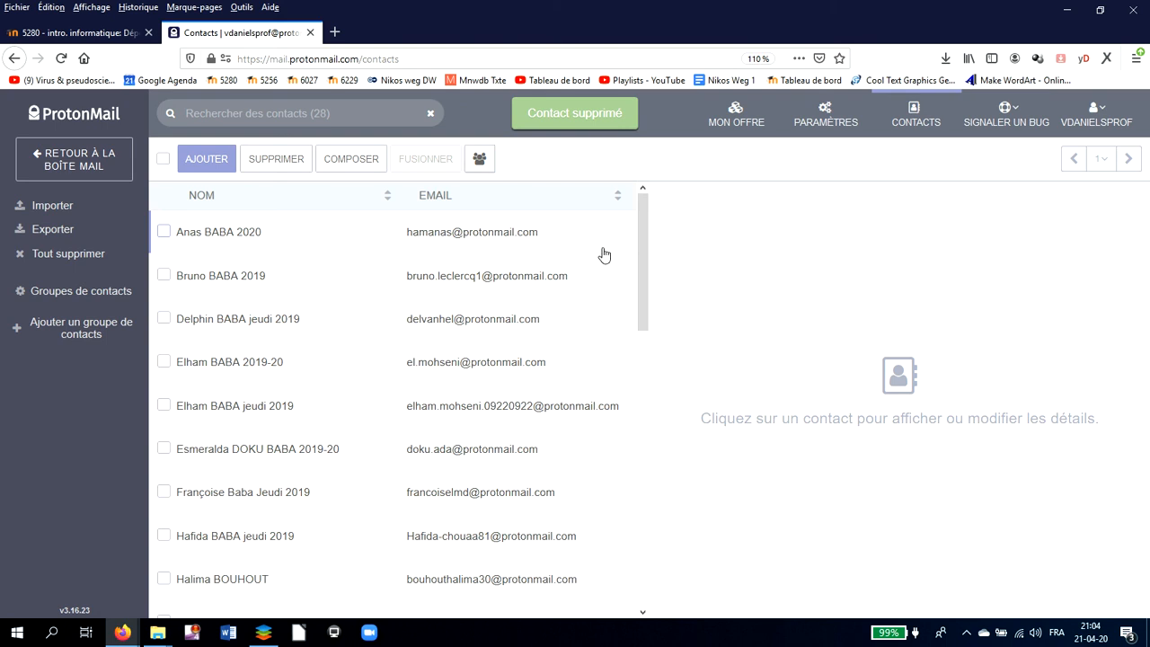
left_click(252, 280)
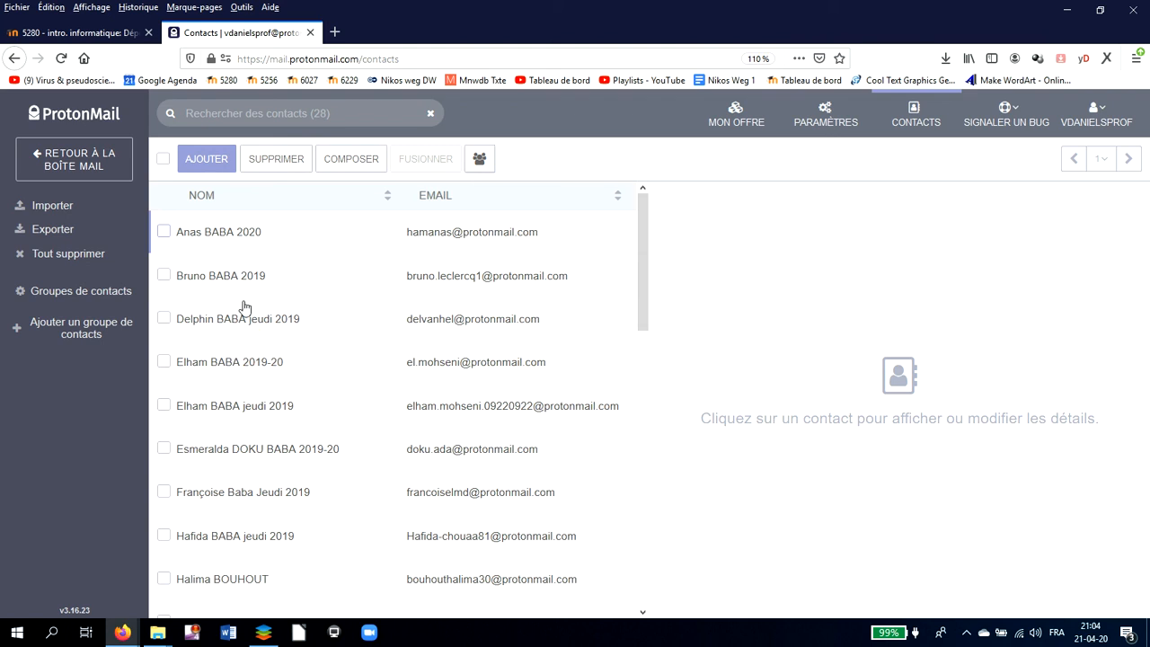
left_click(252, 239)
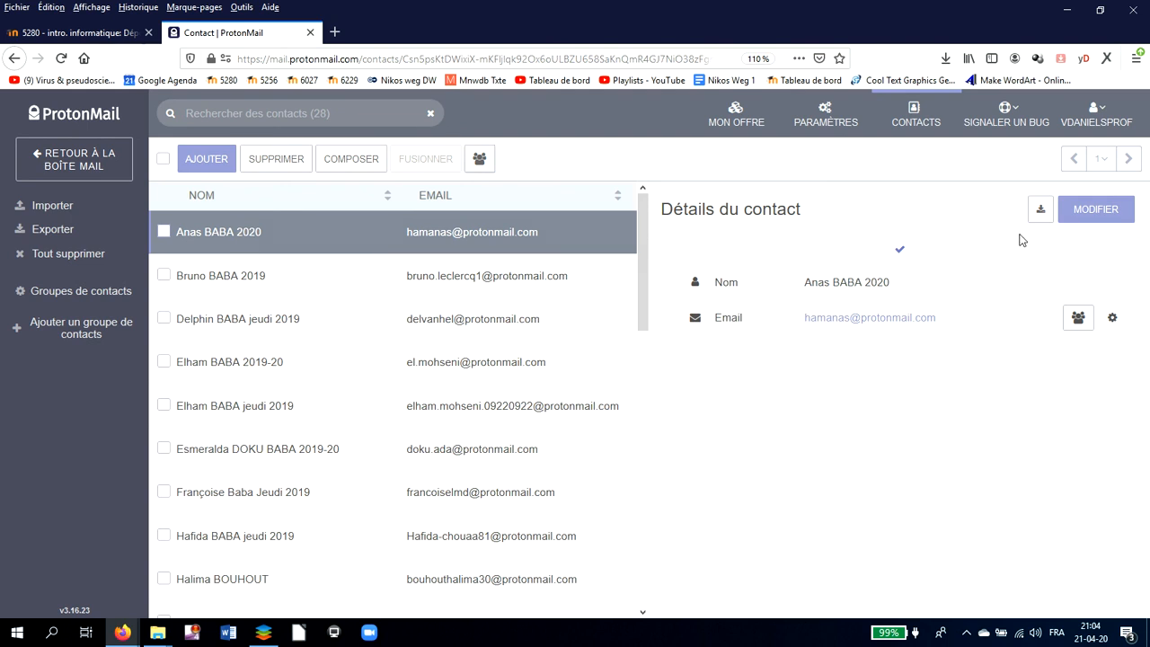
left_click(867, 282)
left_click(827, 282)
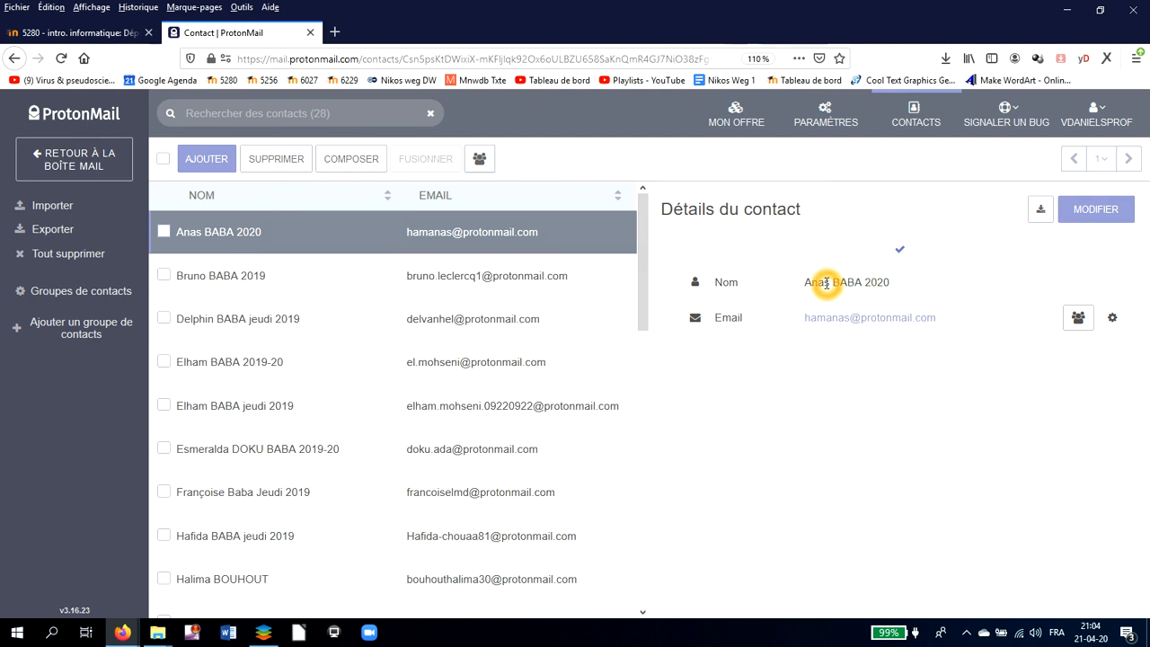
left_click(1094, 213)
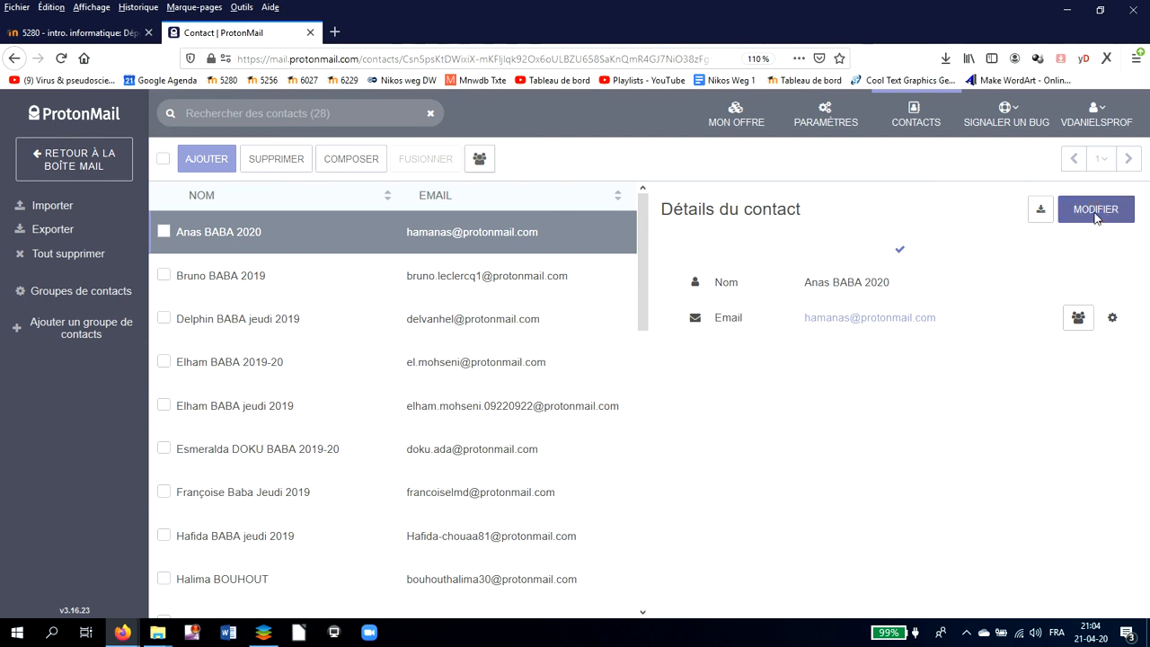
left_click(878, 292)
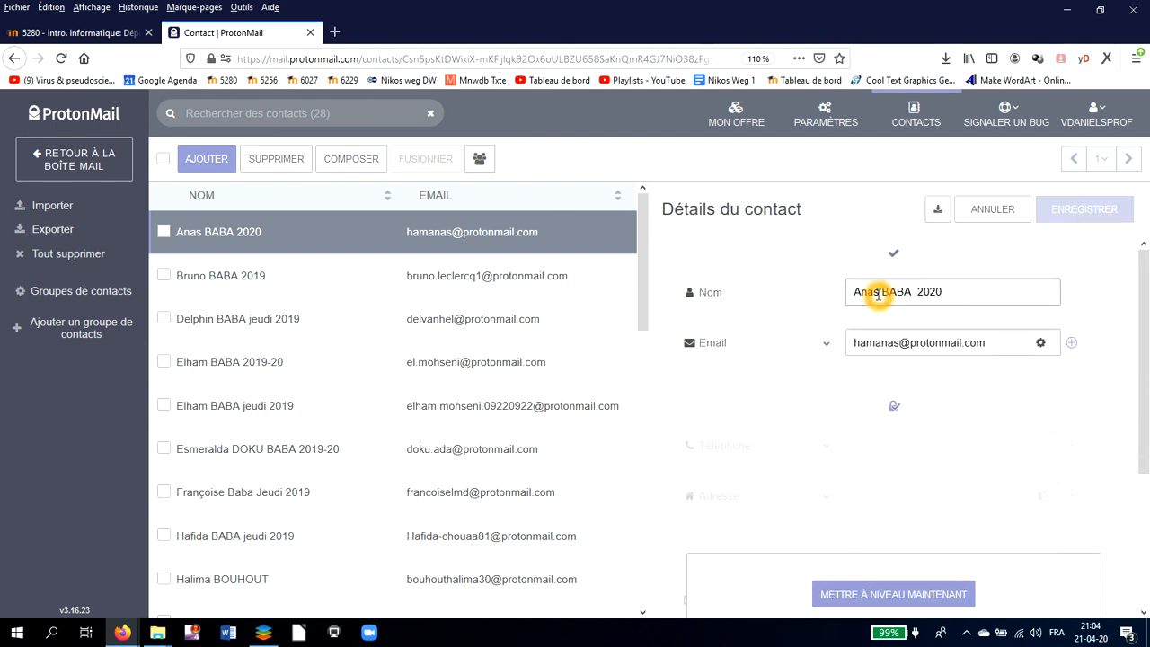
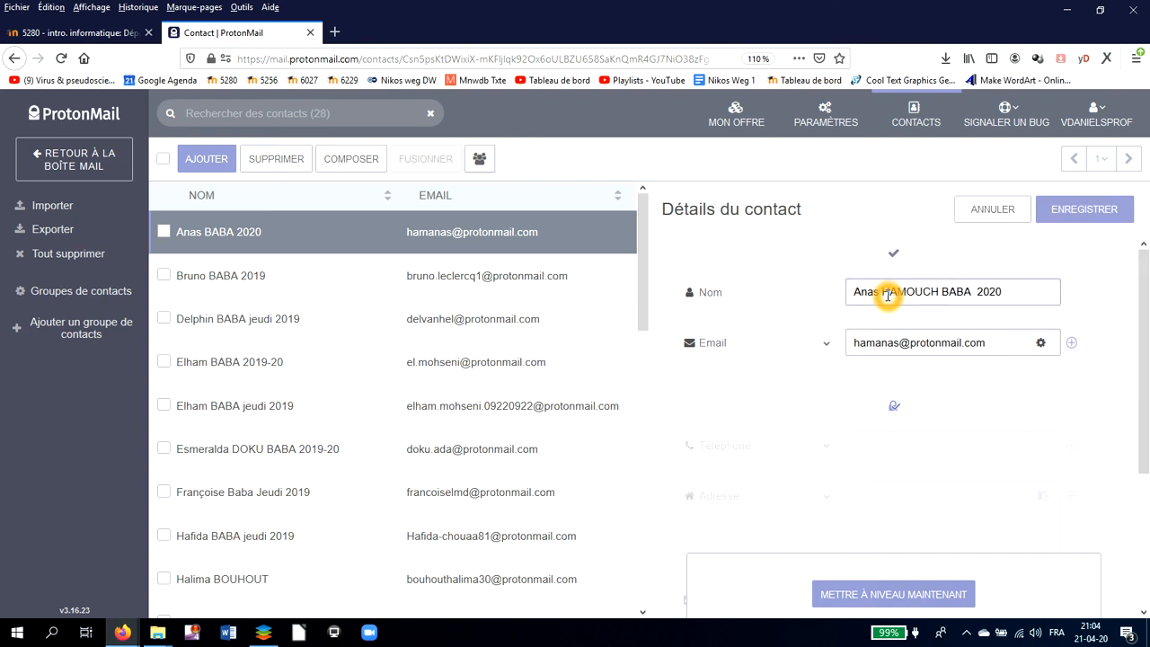
key("BackSpace")
key("BackSpace")
key("BackSpace")
key("BackSpace")
key("BackSpace")
key("BackSpace")
key("BackSpace")
key("BackSpace")
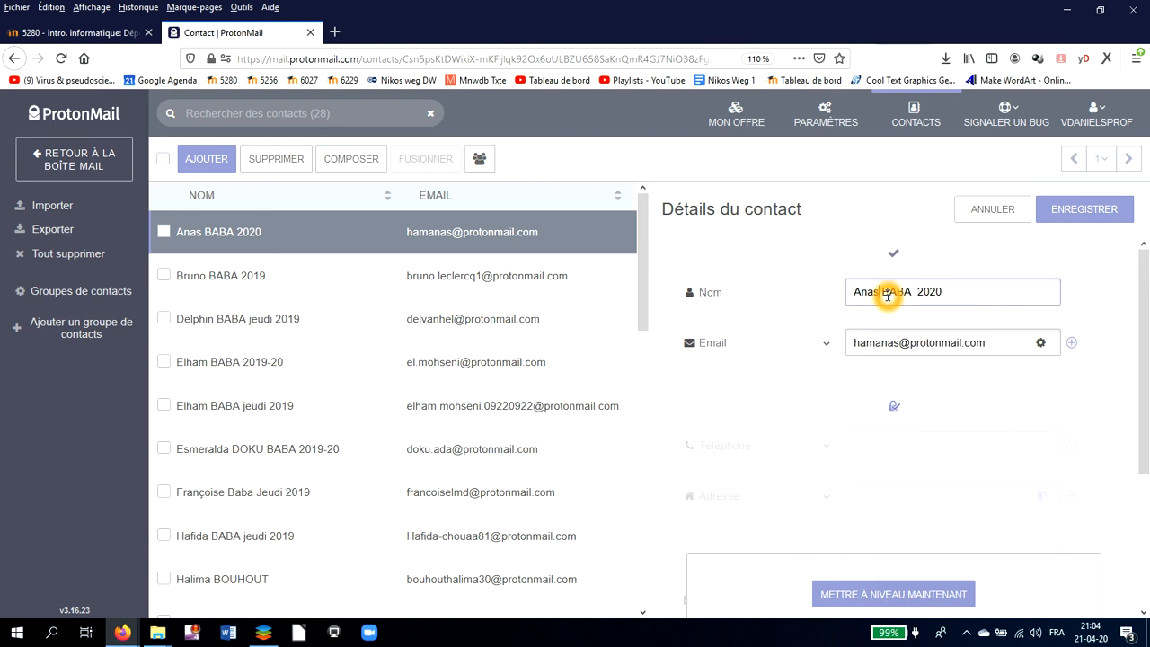
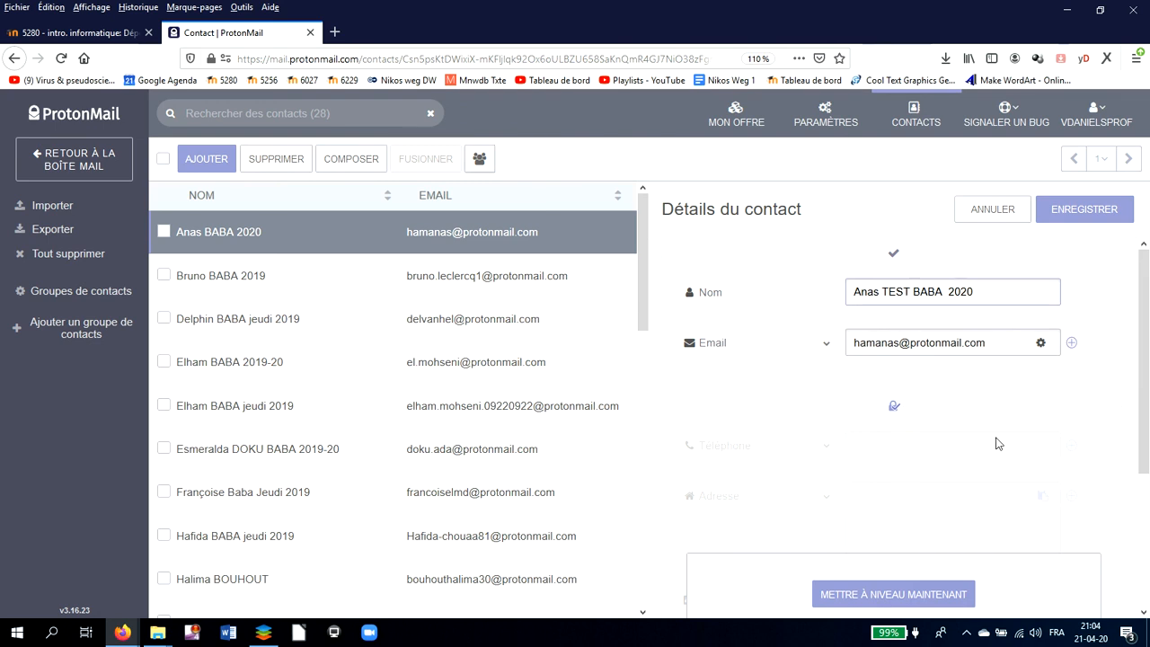
left_click(998, 441)
left_click(1079, 216)
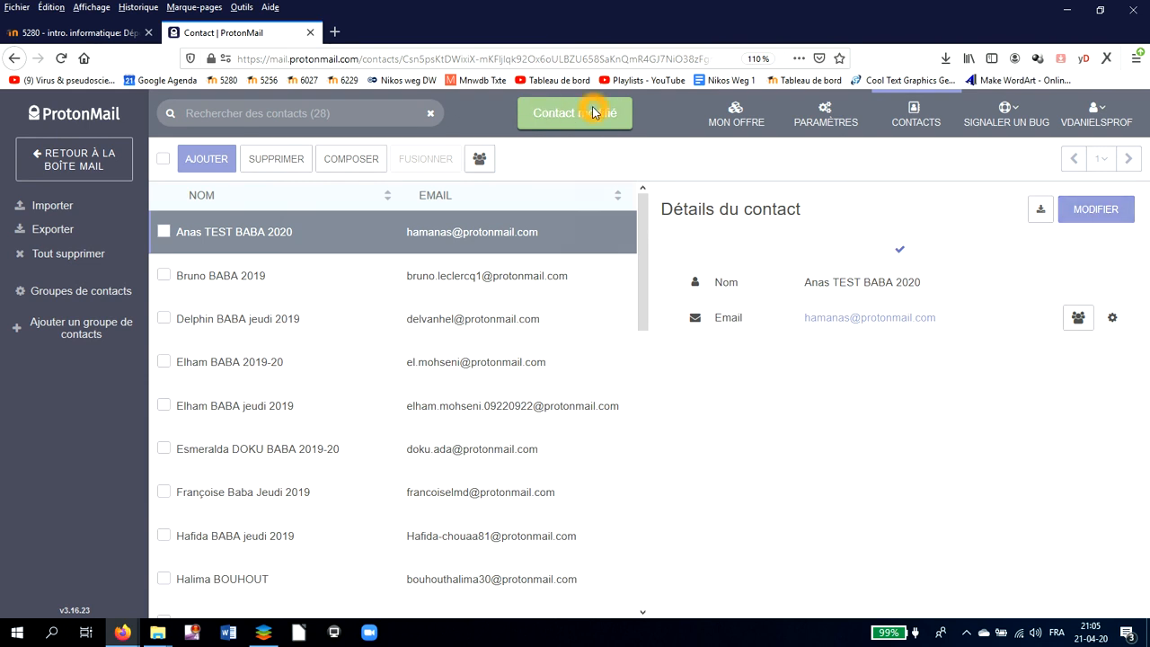
left_click(1098, 212)
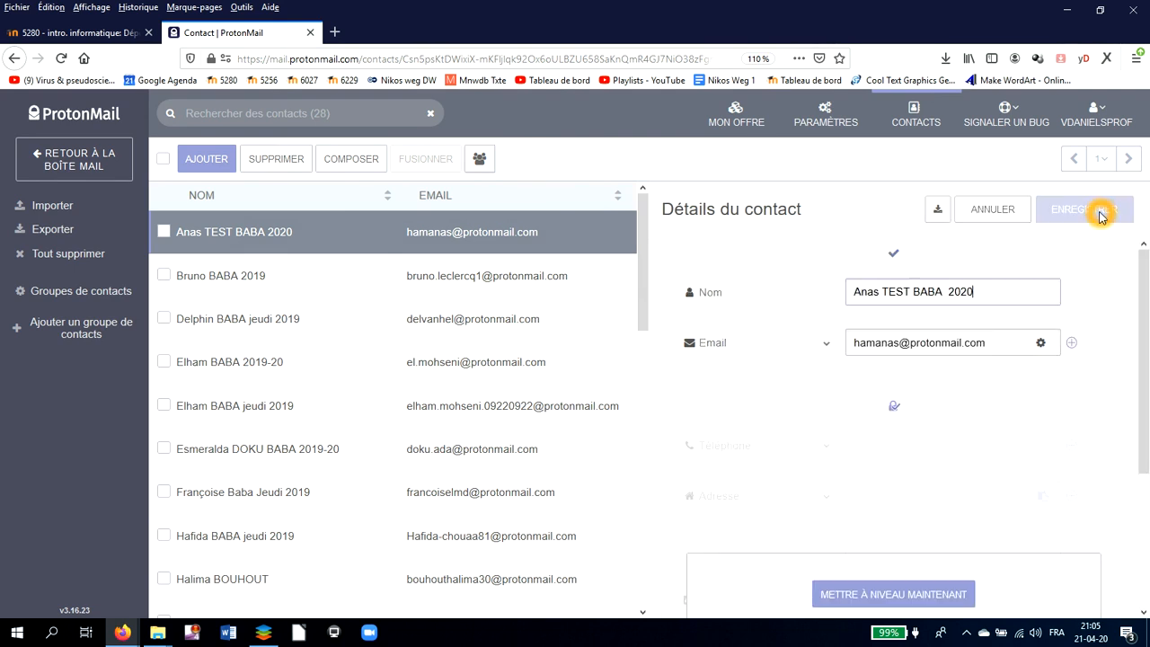
left_click(918, 290)
double_click(903, 292)
key("BackSpace")
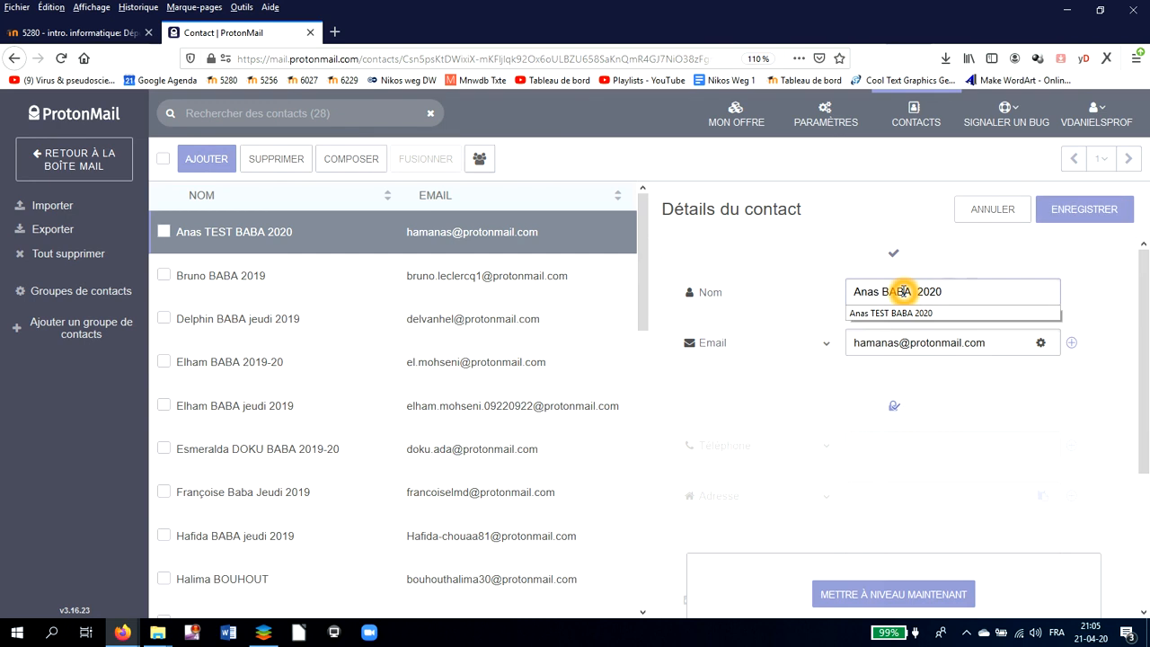
left_click(1081, 211)
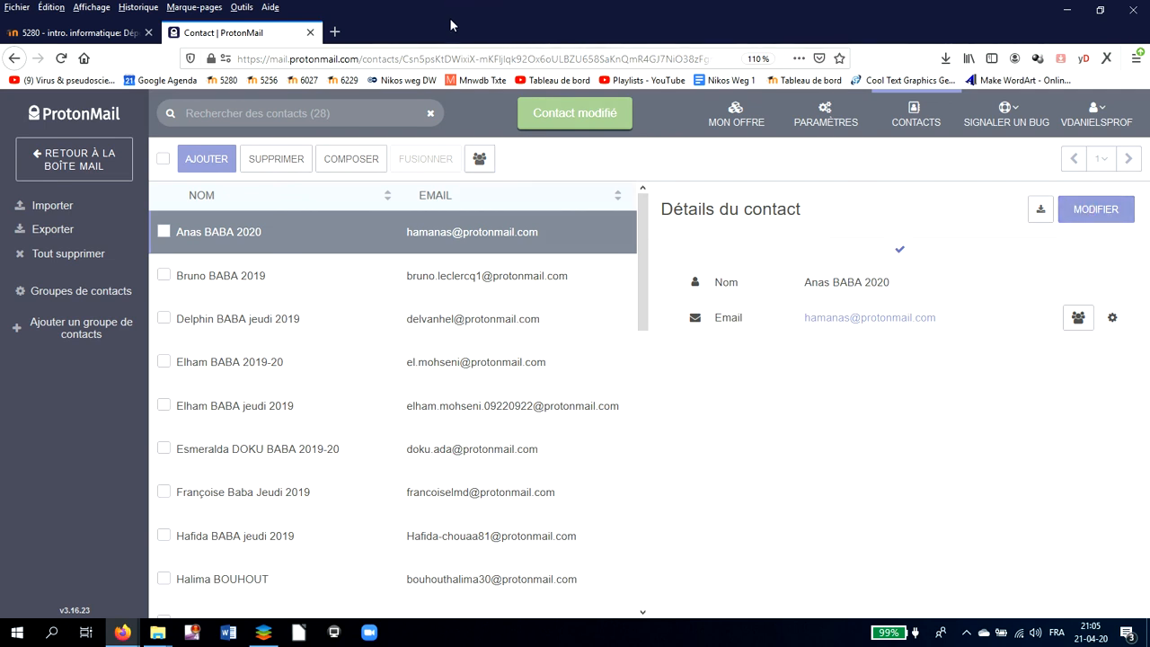
- Read the contacts to add in the Moodle assignment, then go back to the ProtonMail mailbox
left_click(78, 32)
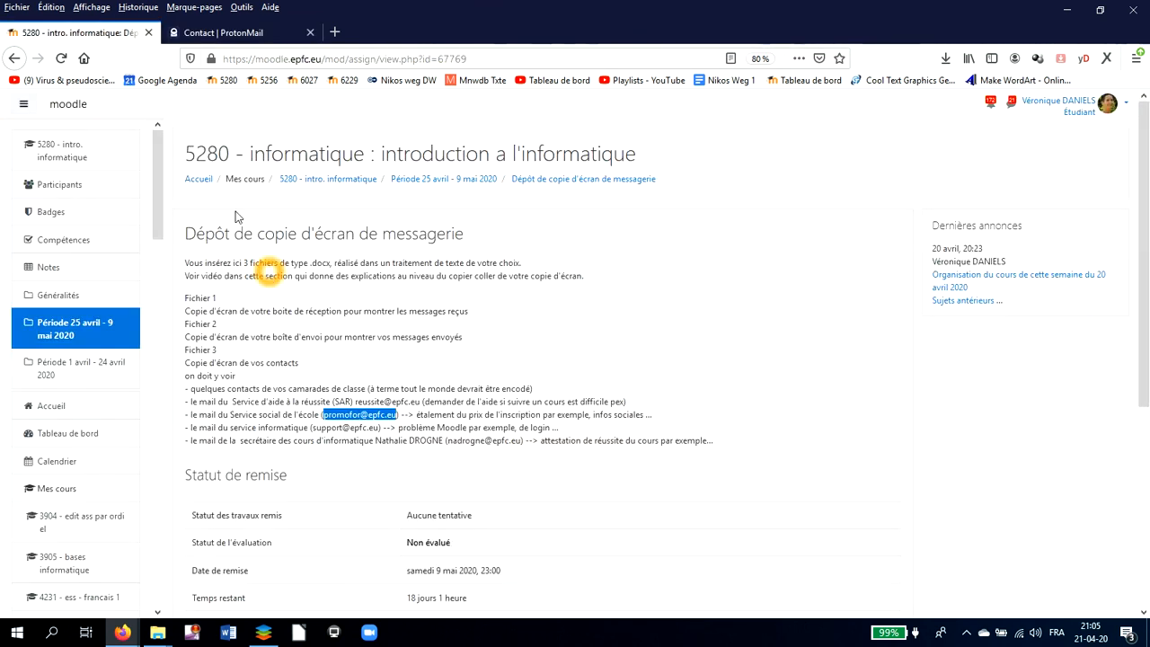
left_click(237, 34)
left_click(236, 34)
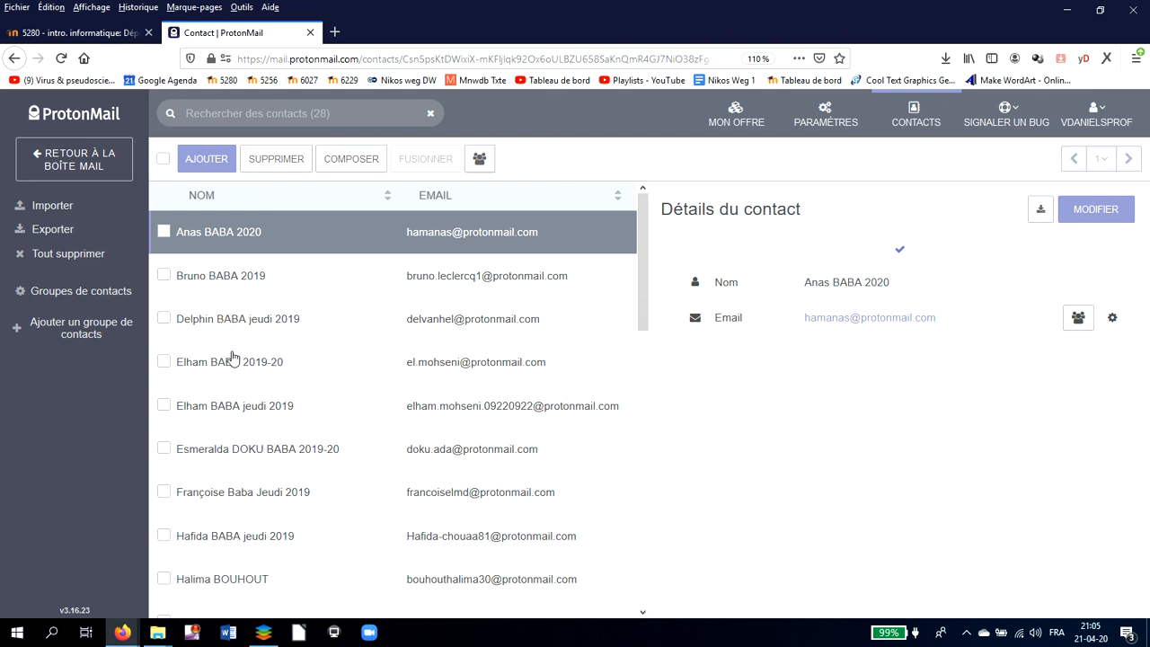
left_click(77, 162)
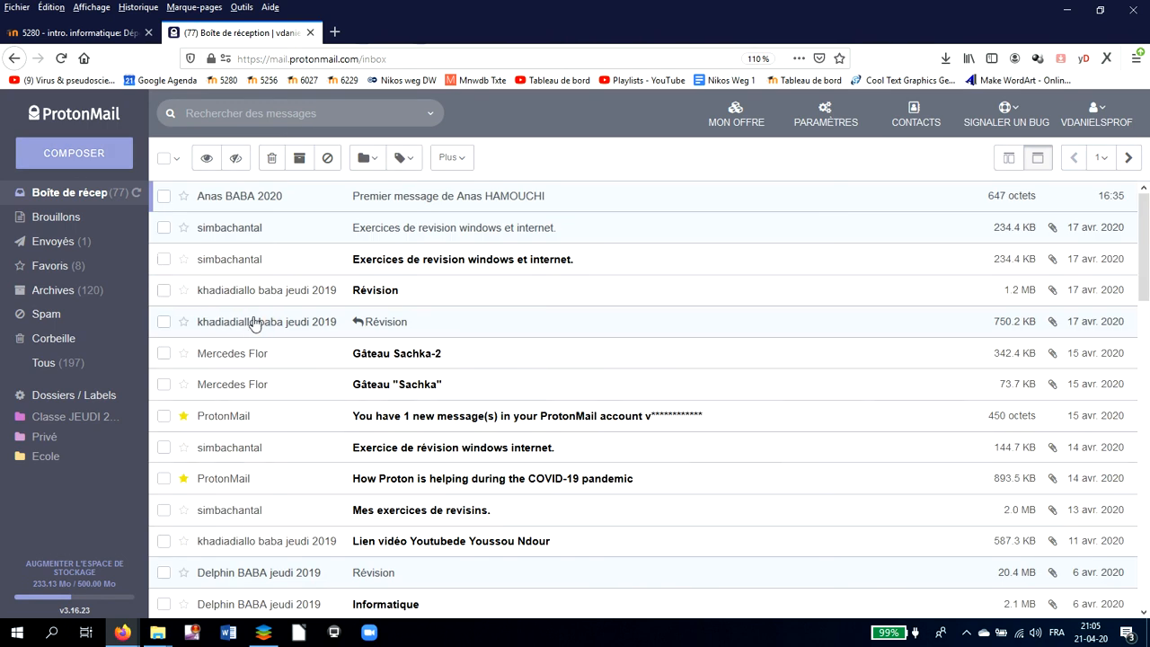
- Open the revision exercises message and expand its full sender and recipient details
left_click(251, 358)
left_click(246, 236)
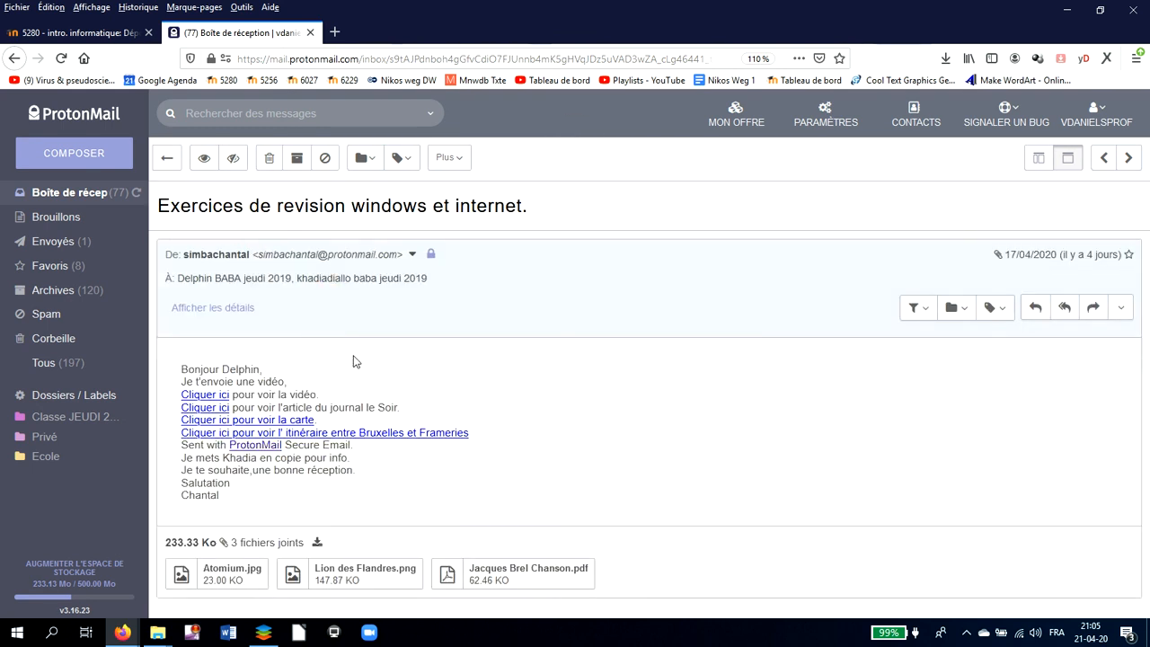
left_click(182, 278)
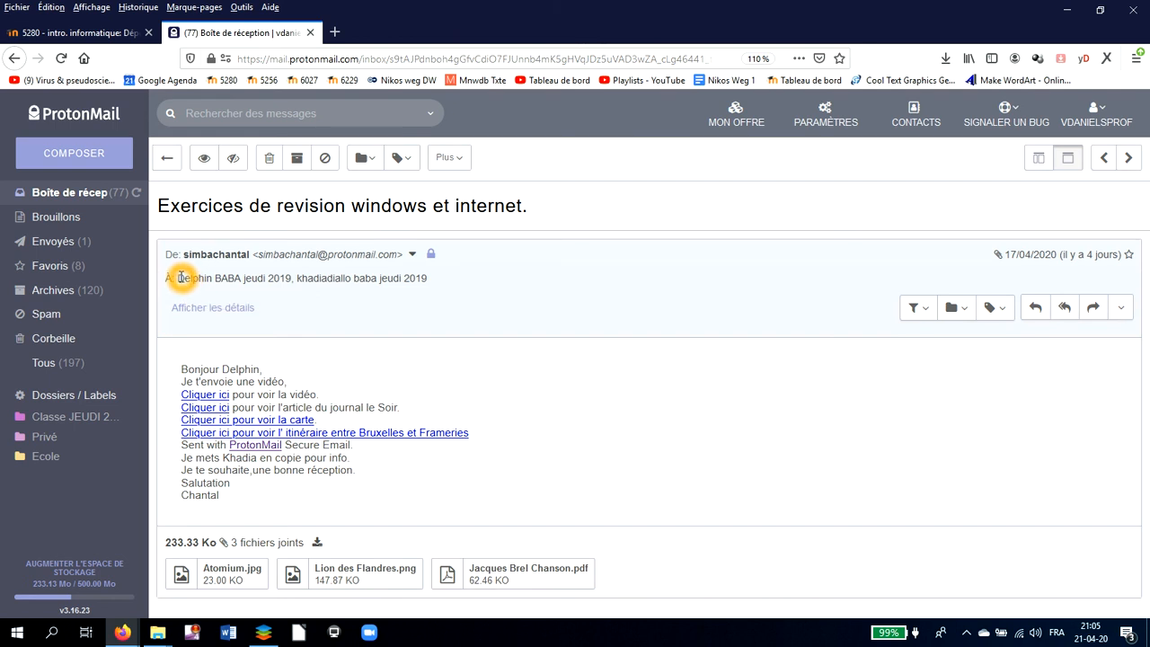
left_click(193, 308)
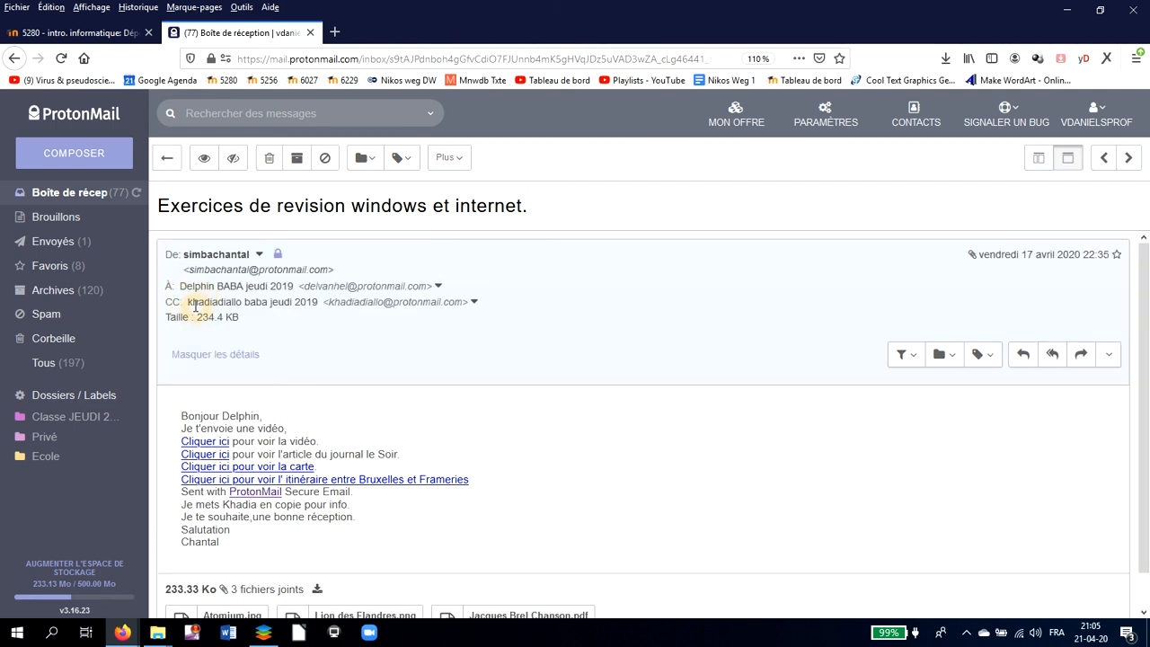
left_click(212, 349)
left_click(193, 302)
left_click(227, 302)
left_click(191, 300)
left_click(188, 307)
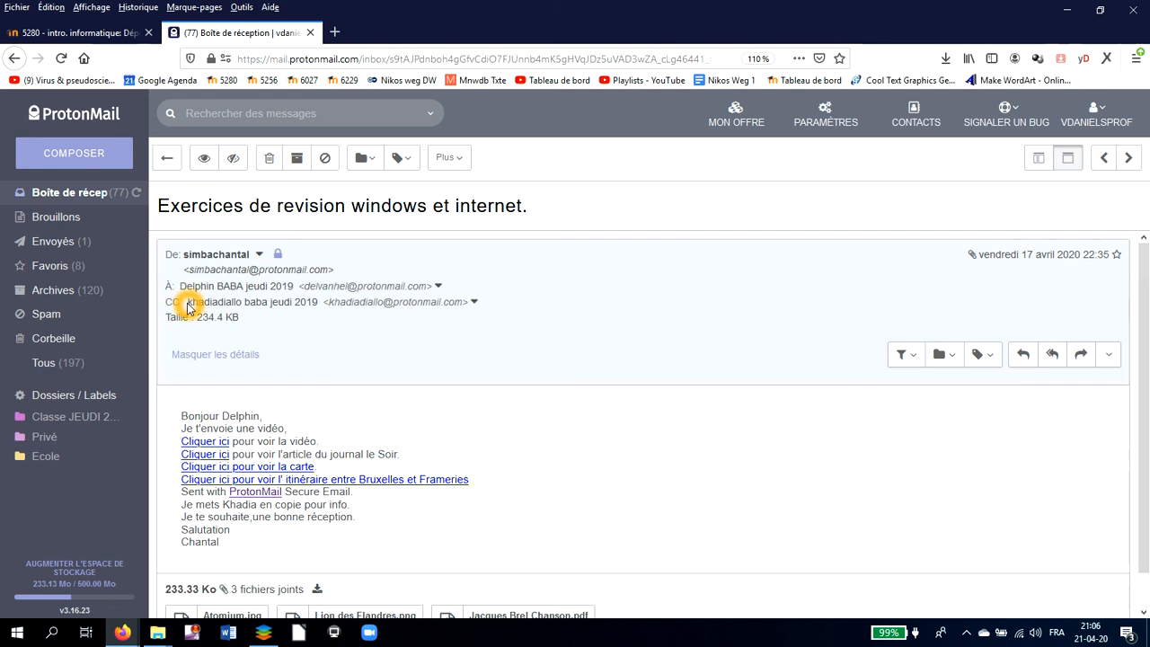
- Copy the CC recipient's e-mail address with Copier l'adresse, then return to the contacts list
left_click_drag(189, 303, 258, 298)
left_click(329, 300)
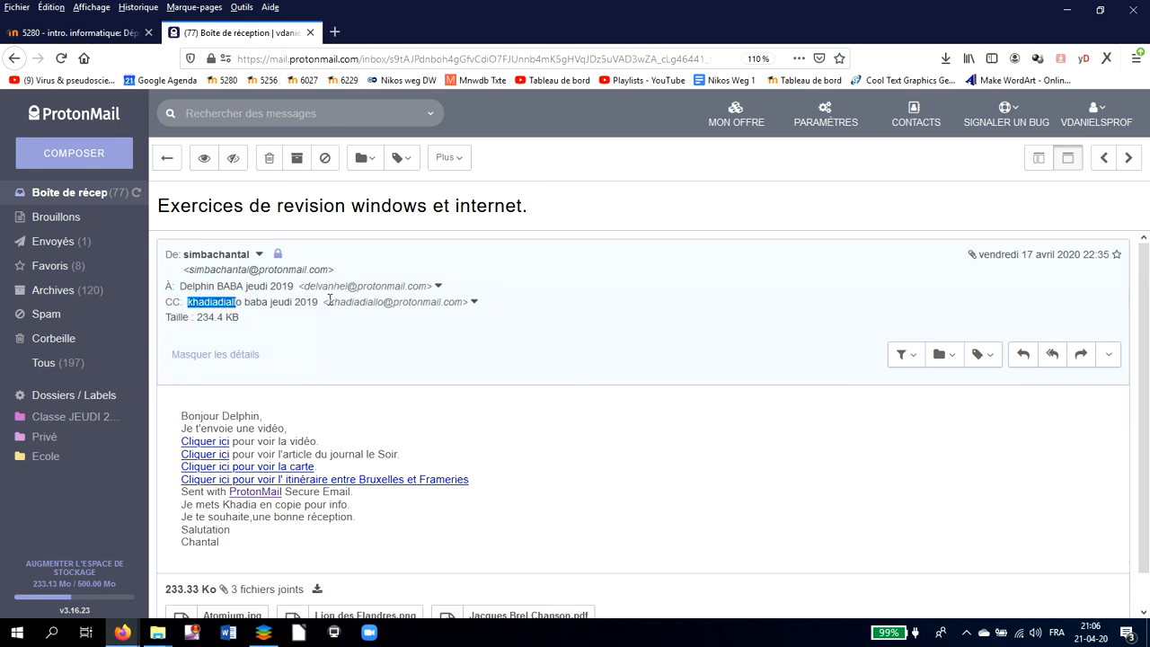
left_click(474, 304)
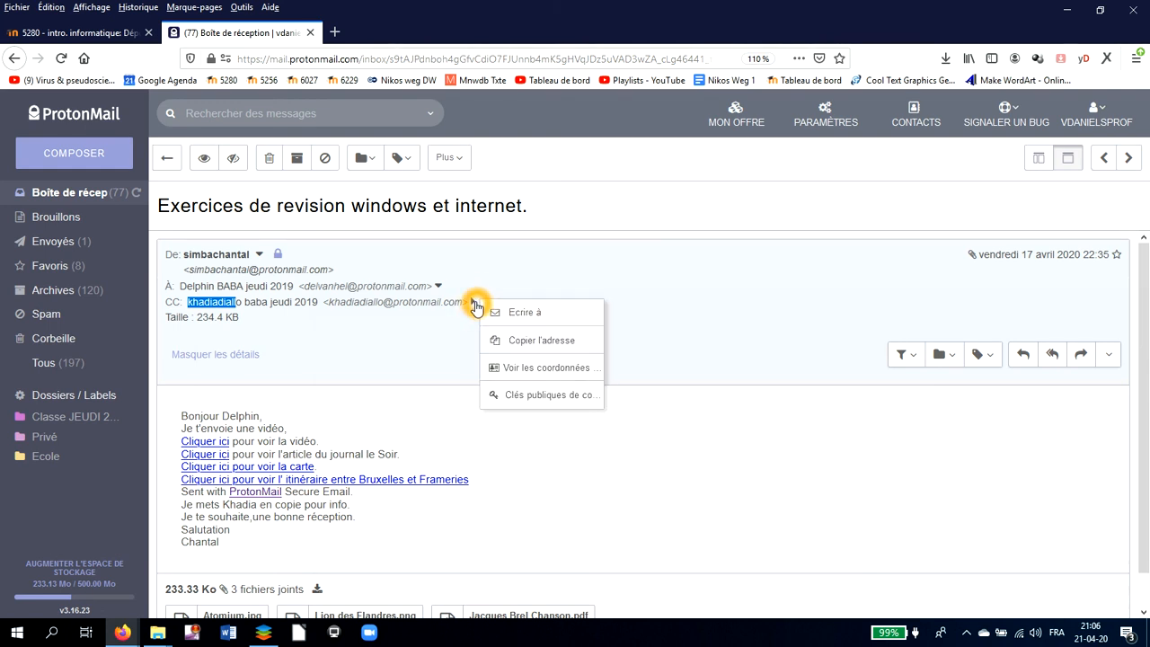
left_click(534, 345)
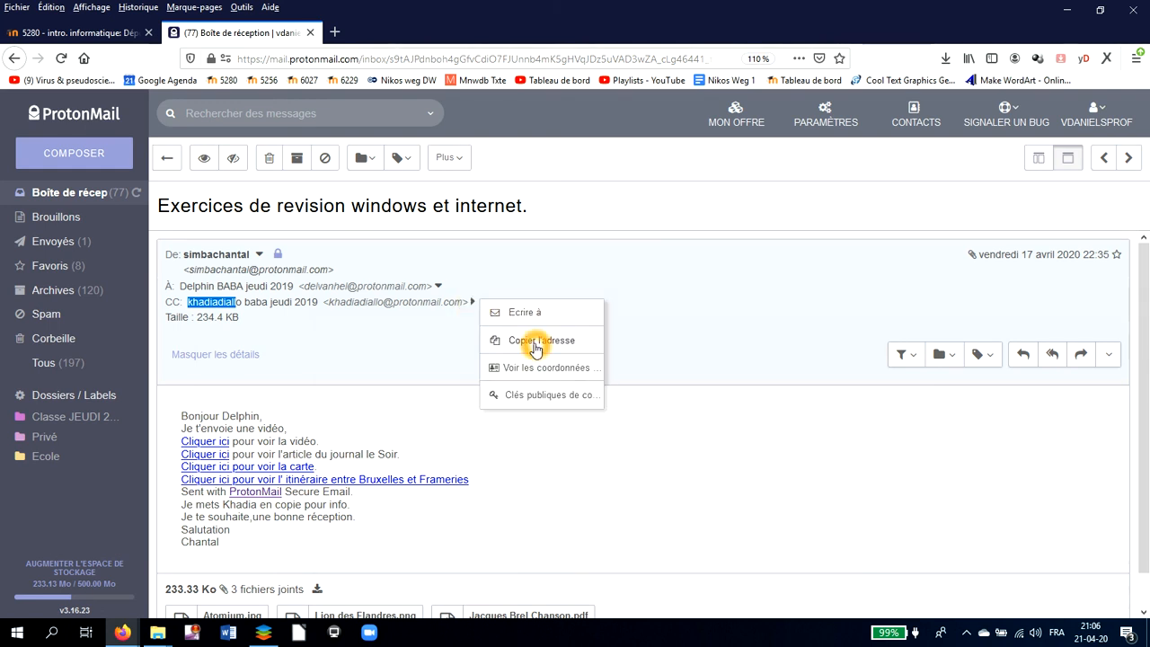
left_click(328, 306)
left_click_drag(328, 306, 463, 302)
left_click(410, 304)
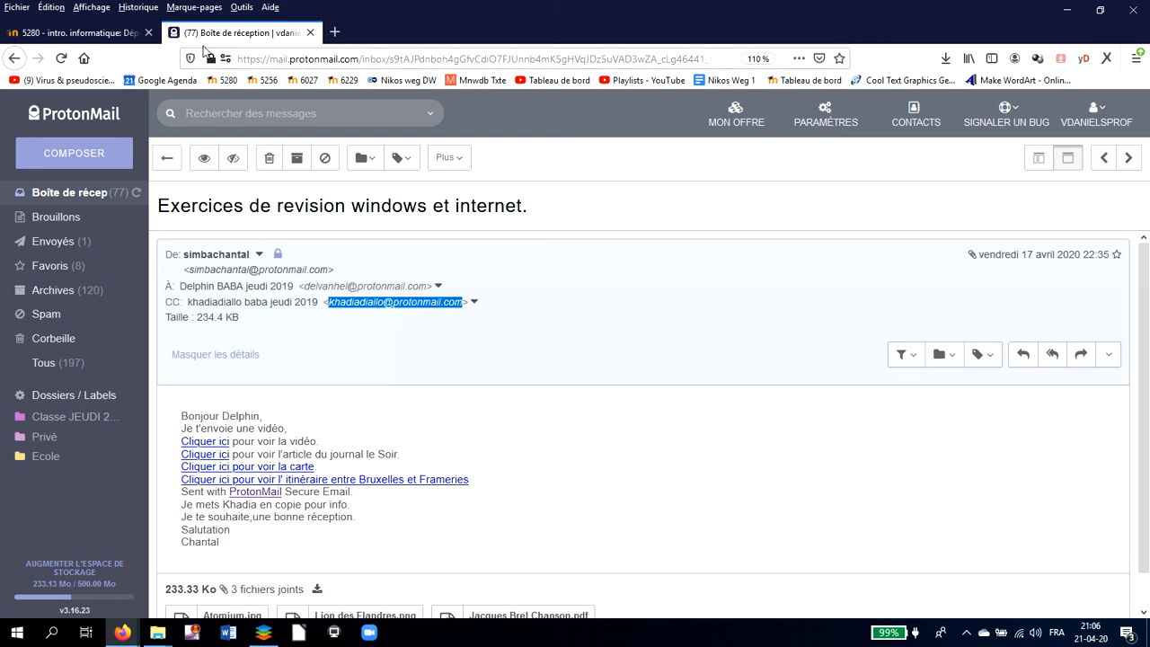
left_click(914, 114)
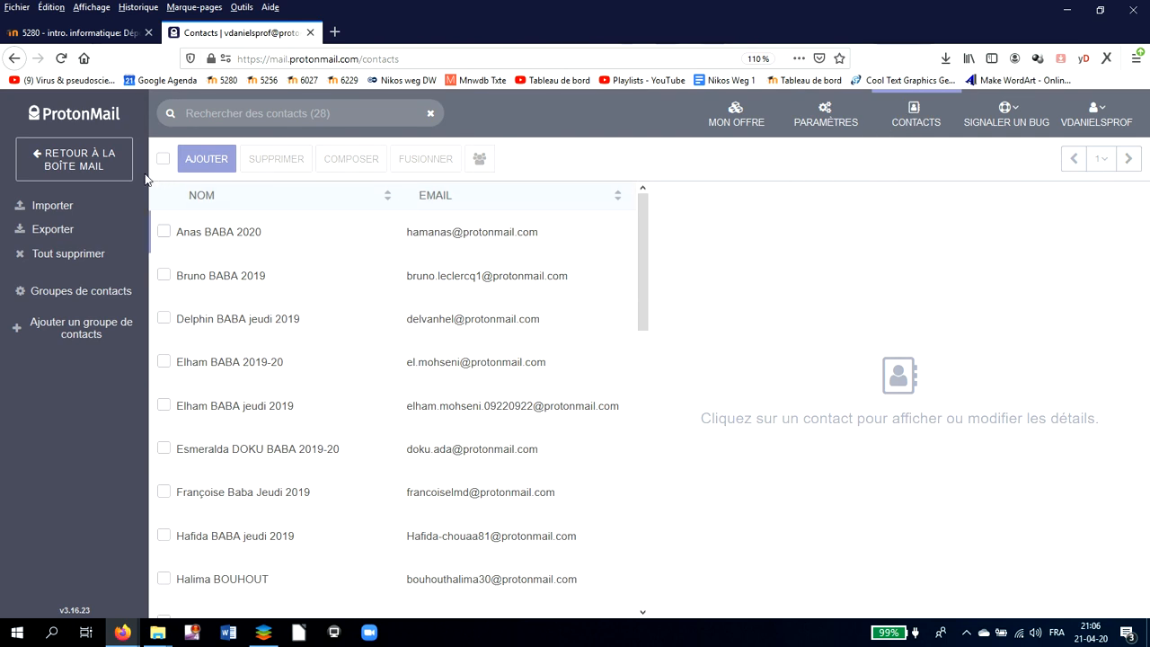
- Start a new contact, then close the Ajouter un contact form without saving
left_click(207, 164)
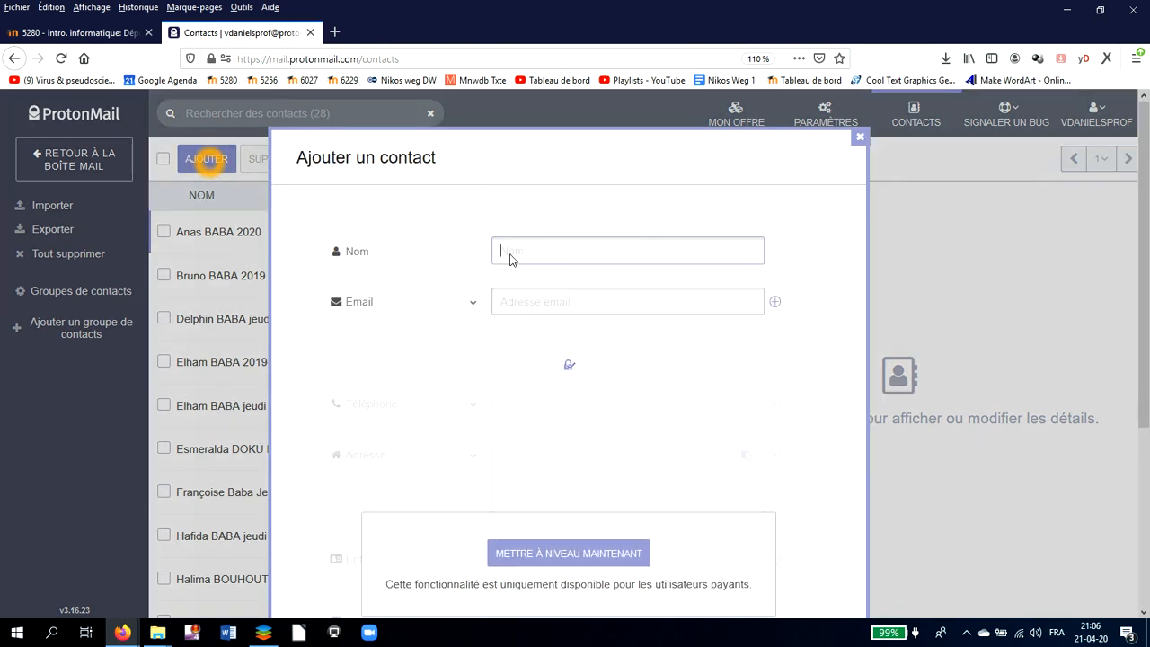
left_click(515, 258)
left_click(860, 137)
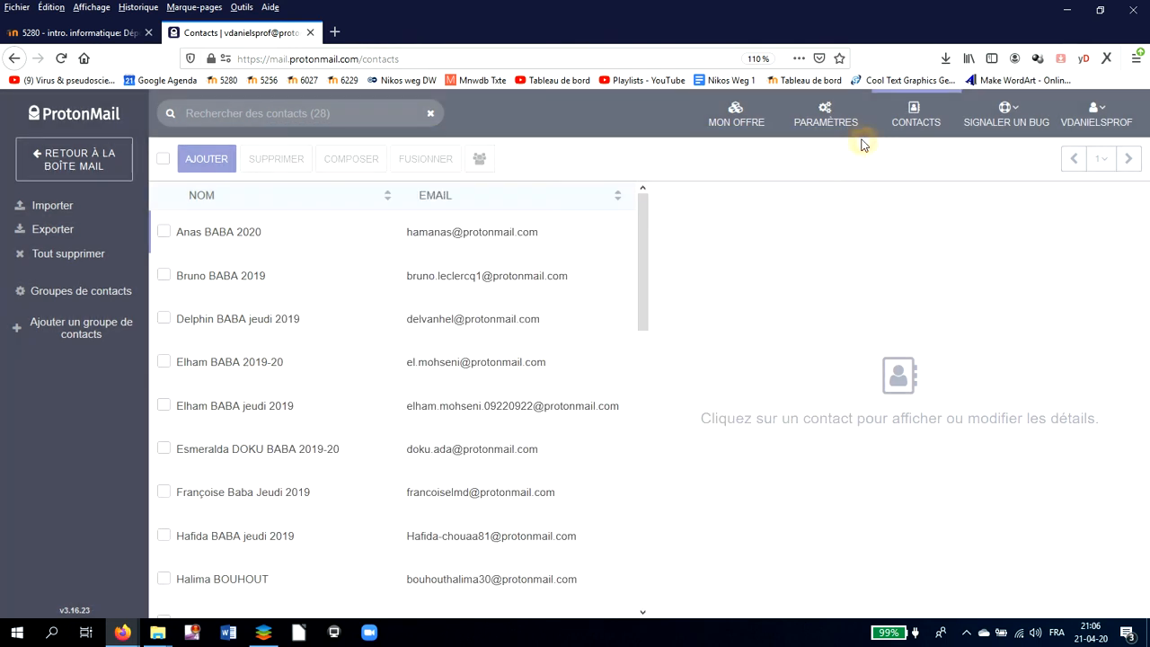
left_click(861, 139)
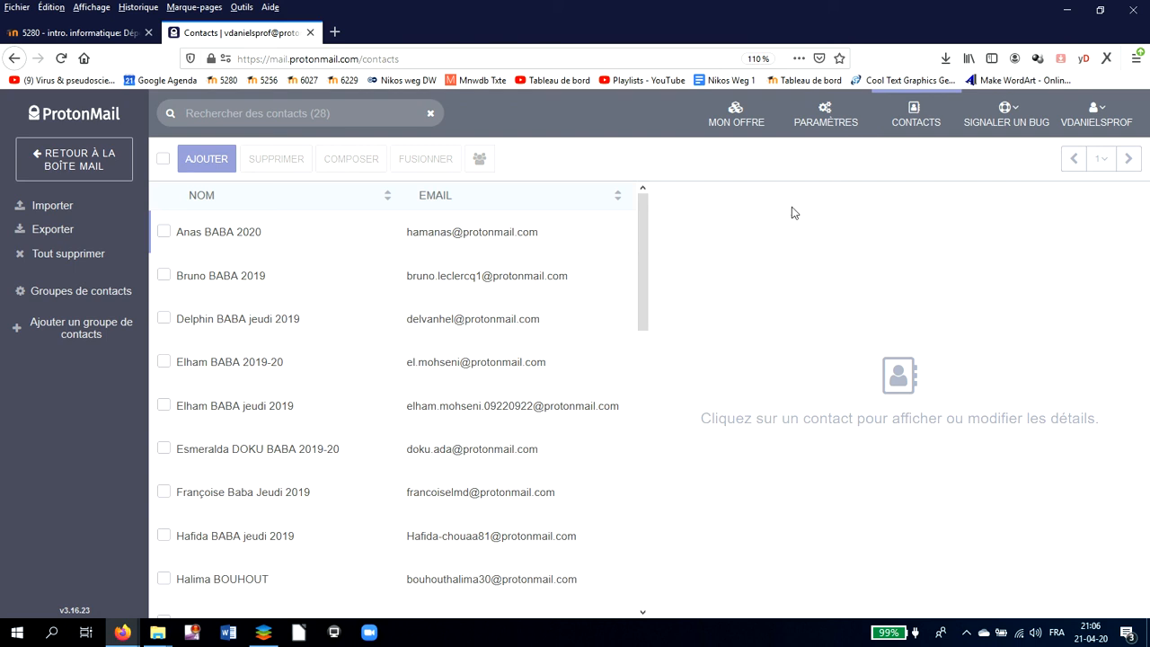
- Reload the contacts list and tick the first contact, the one ending in 2020
left_click(739, 248)
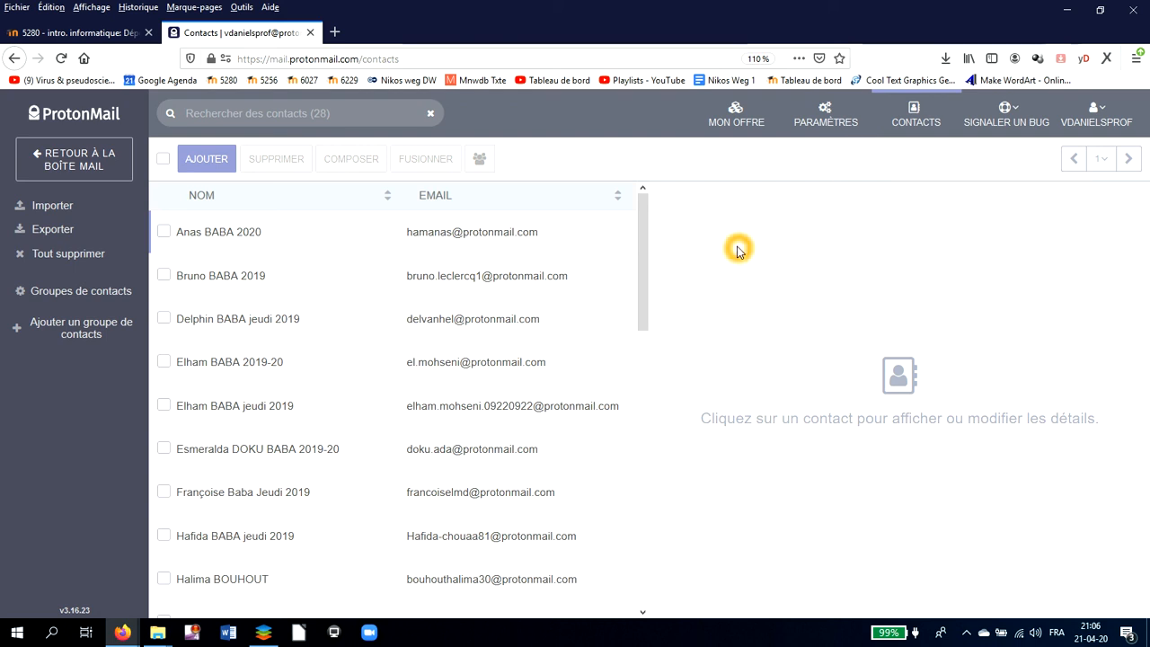
left_click(915, 108)
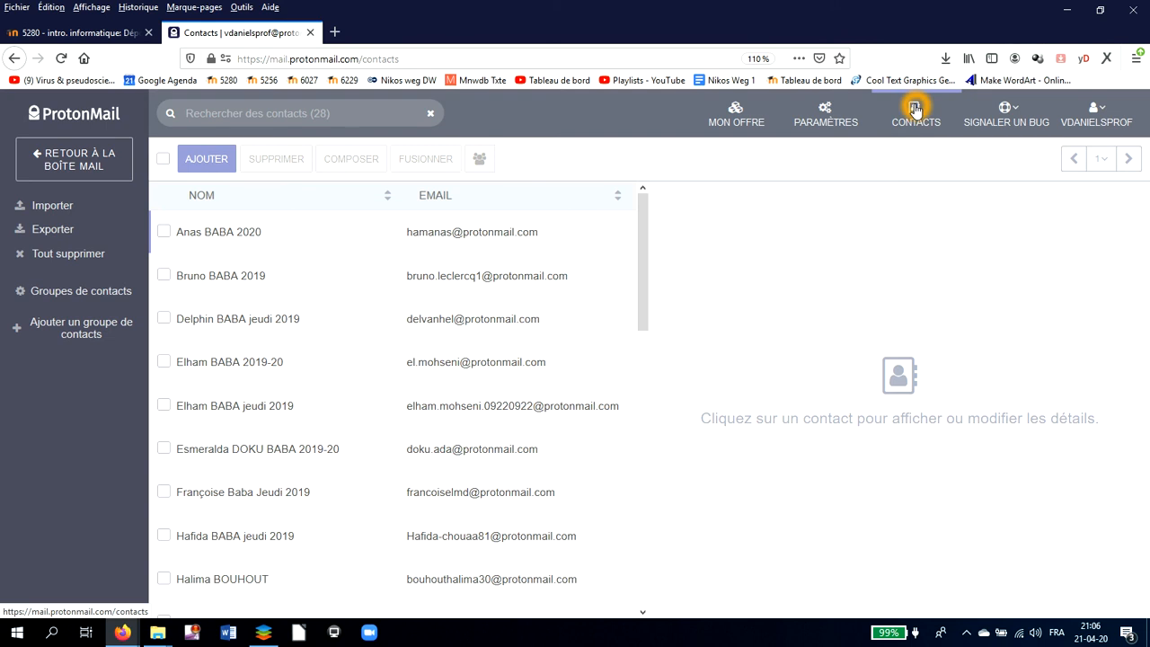
left_click(915, 108)
left_click(164, 231)
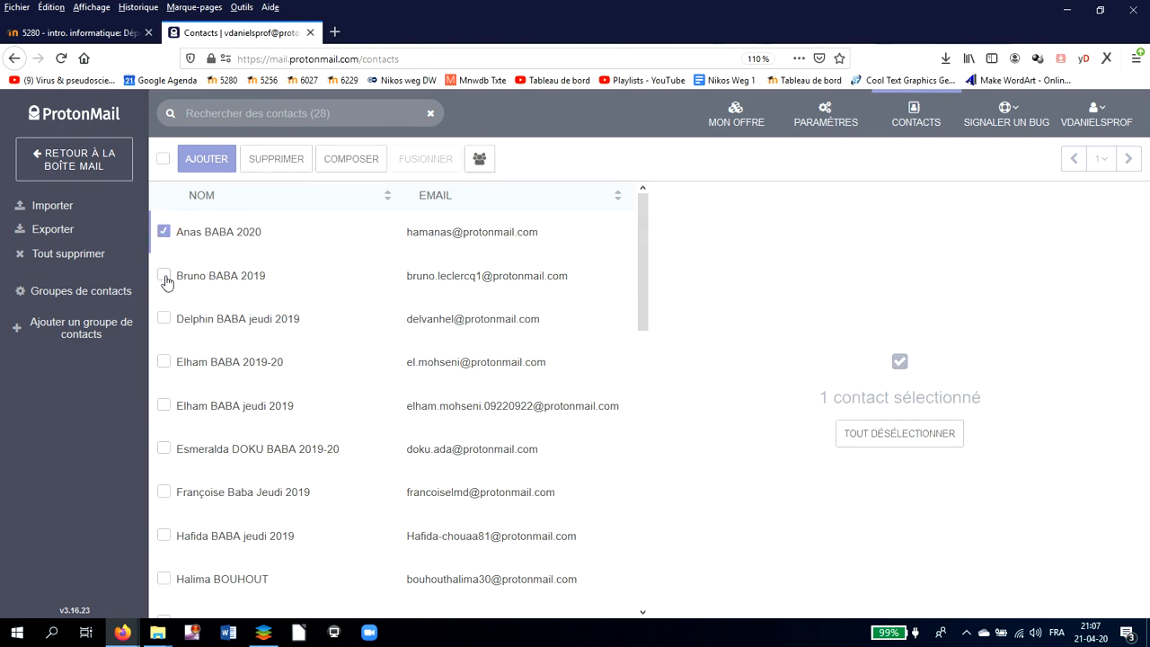